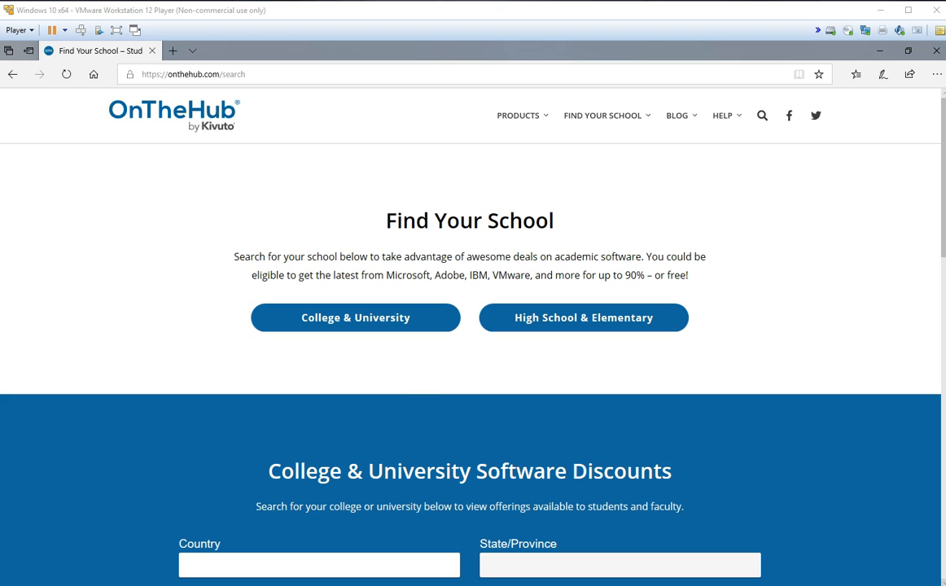
# Search the College & University schools with United States as the country and "fl" as the state.
pyautogui.click(403, 324)
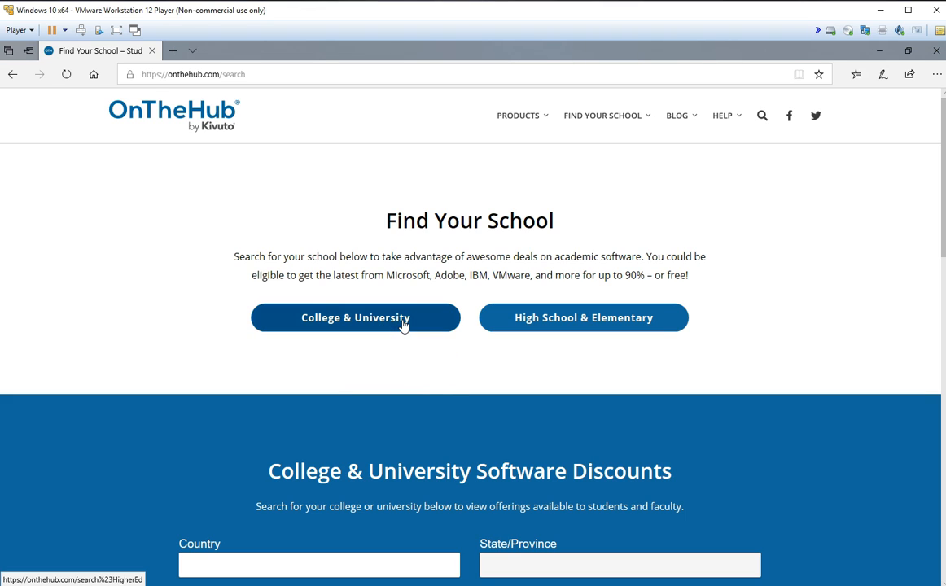
pyautogui.click(403, 323)
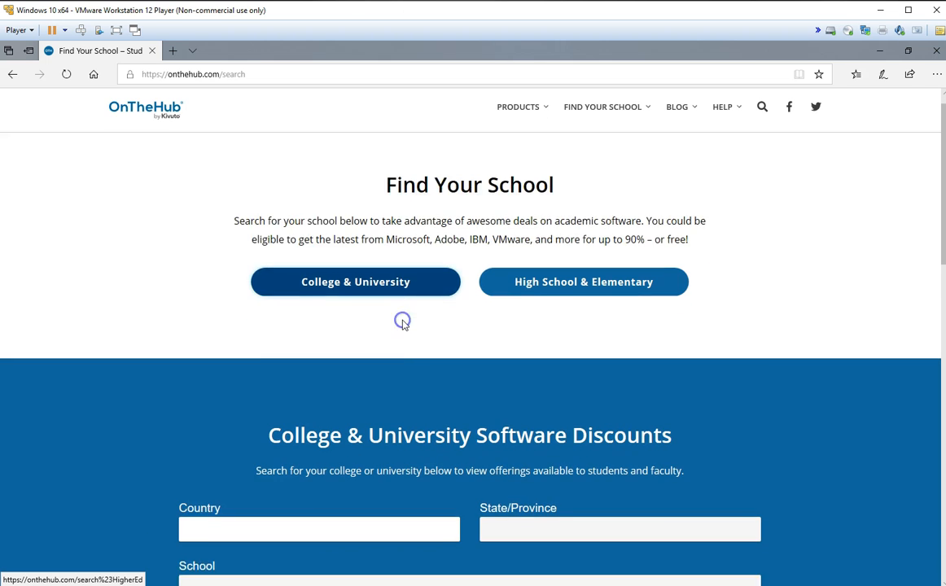
pyautogui.click(365, 305)
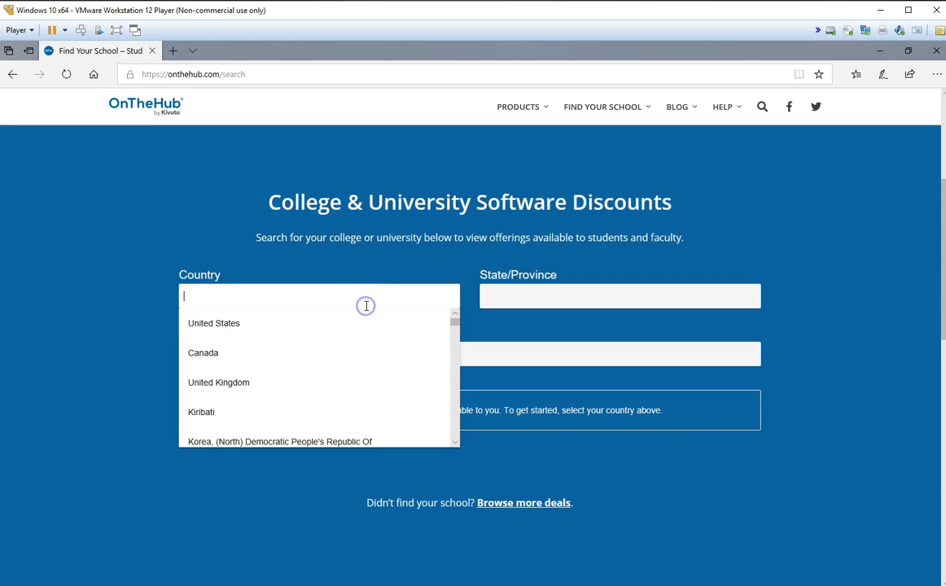
pyautogui.click(289, 325)
pyautogui.click(563, 301)
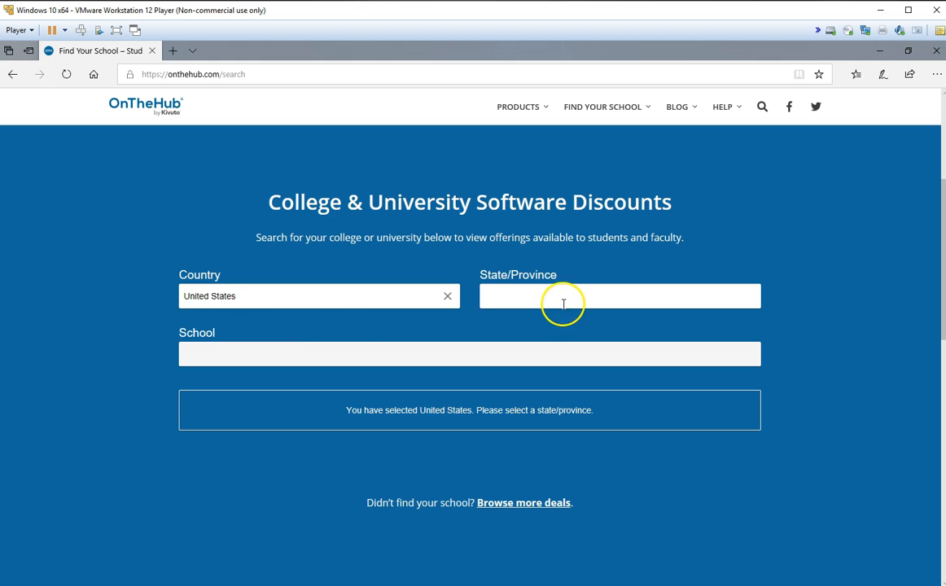
pyautogui.write('fl')
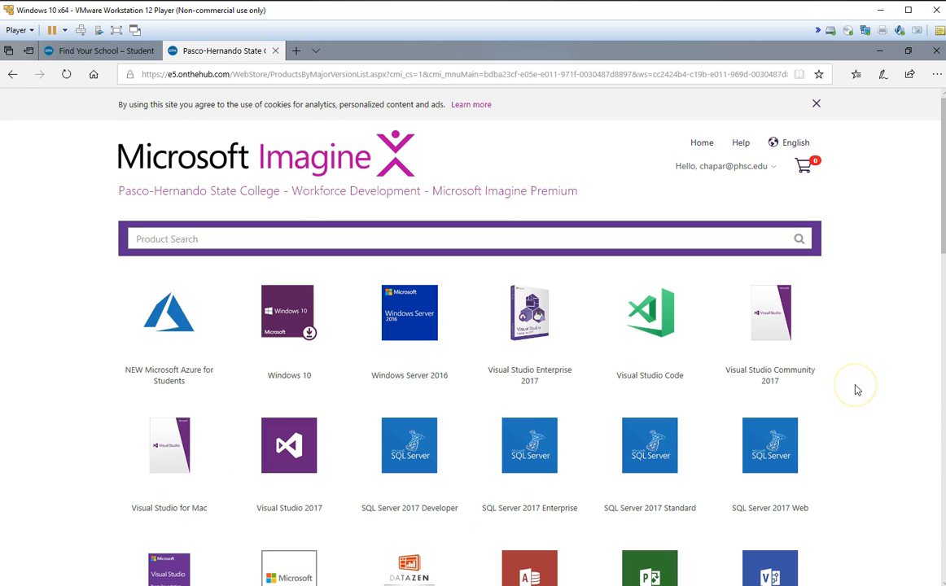
# Find SQL Server 2017 Enterprise 64-bit (English) in the product catalogue and add it to the cart.
pyautogui.scroll(-4, 854, 390)
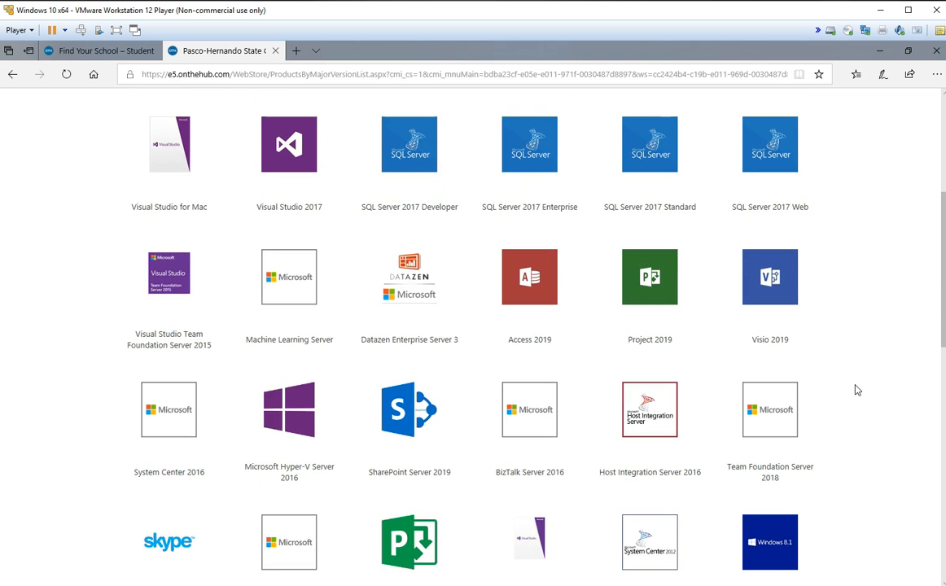
pyautogui.scroll(-6, 855, 390)
pyautogui.scroll(-4, 855, 390)
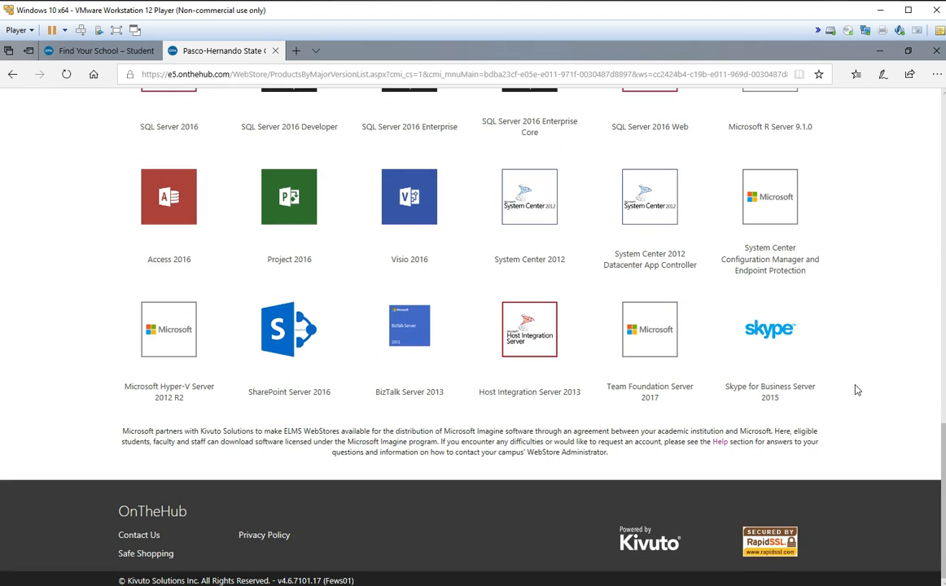
pyautogui.scroll(3, 854, 390)
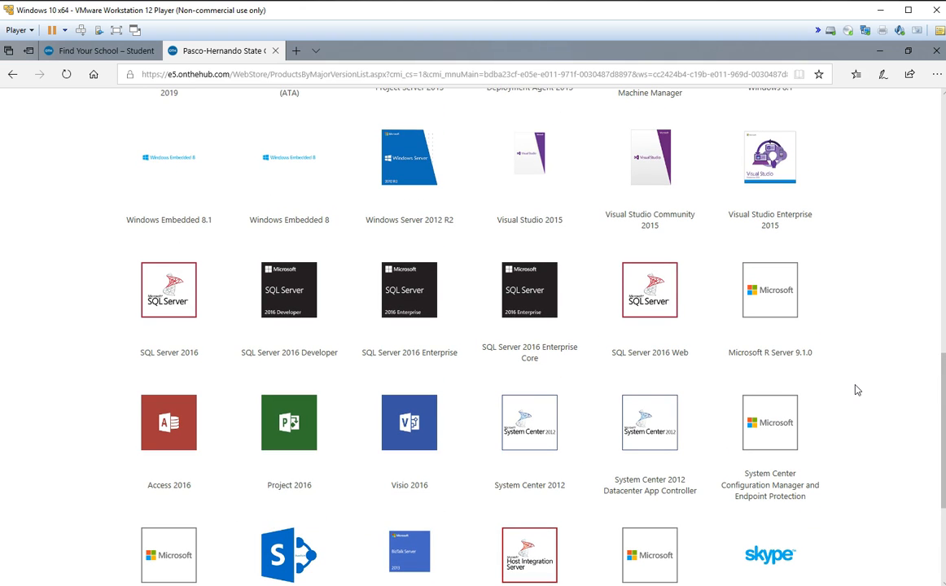
pyautogui.scroll(7, 855, 390)
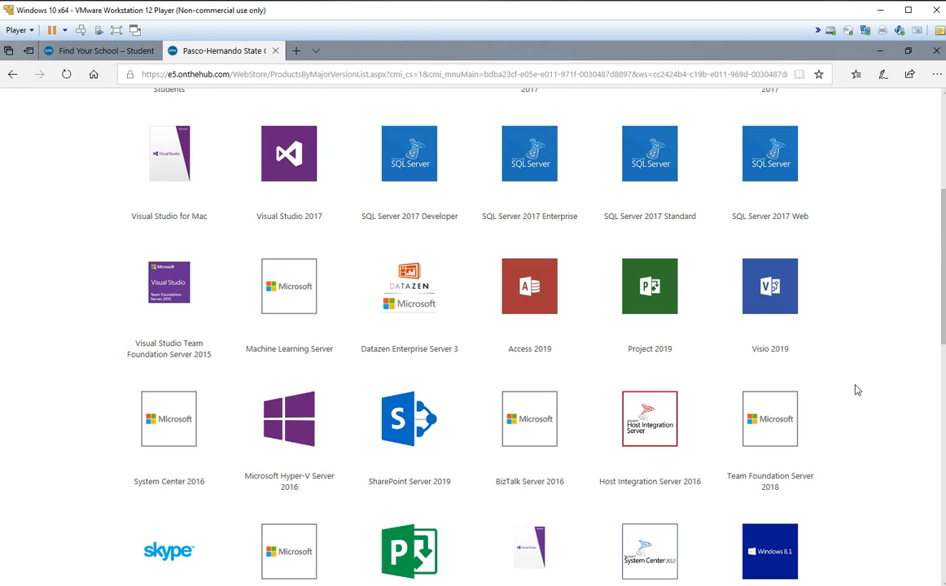
pyautogui.scroll(1, 854, 390)
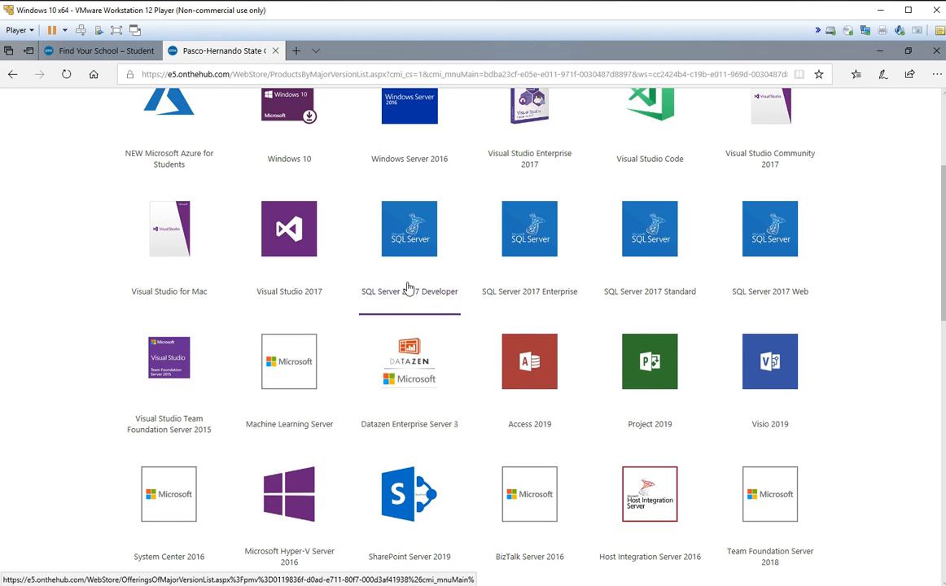
pyautogui.click(533, 262)
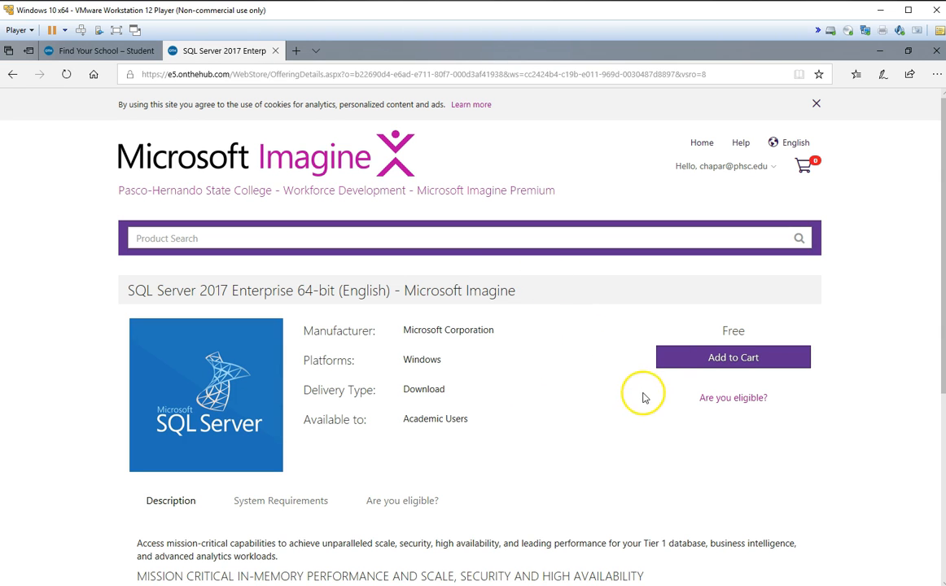
pyautogui.click(723, 360)
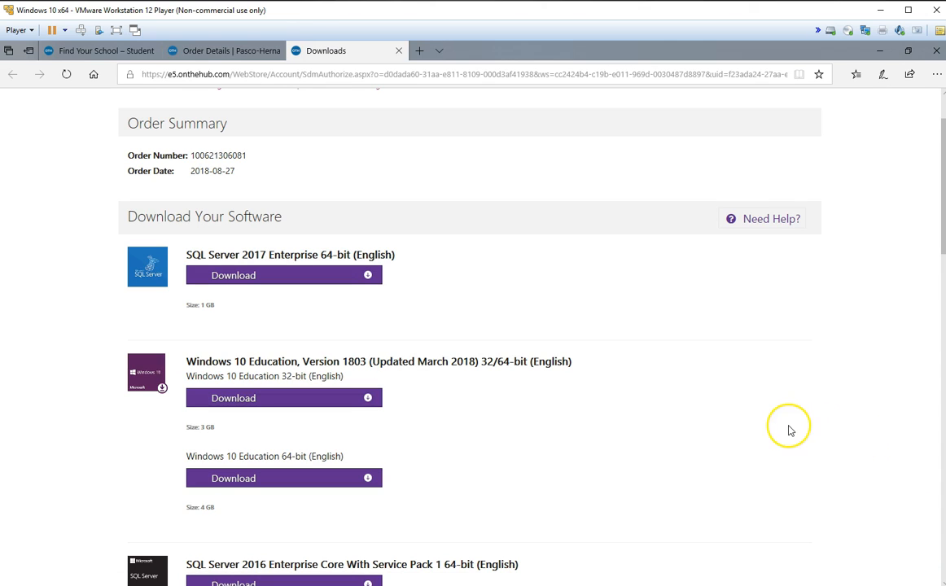
# Download the SQL Server 2017 Enterprise 64-bit (English) ISO from the order's downloads, save it and open the image.
pyautogui.scroll(-3, 789, 430)
pyautogui.scroll(3, 789, 429)
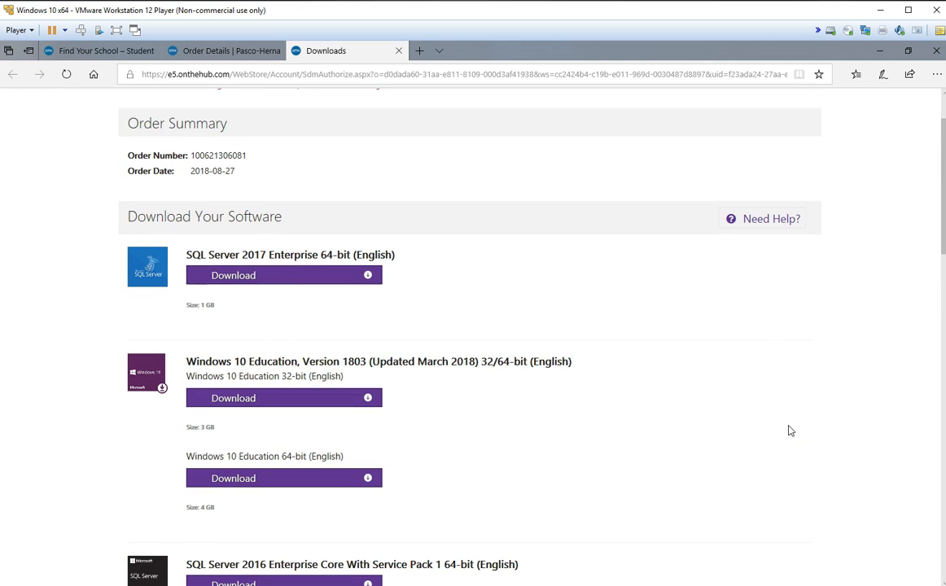
pyautogui.click(322, 278)
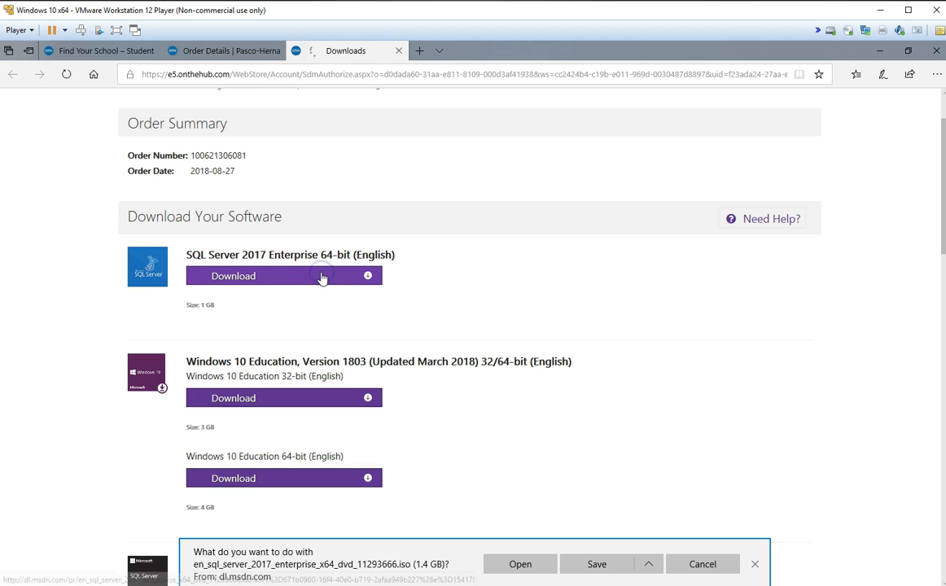
pyautogui.click(585, 563)
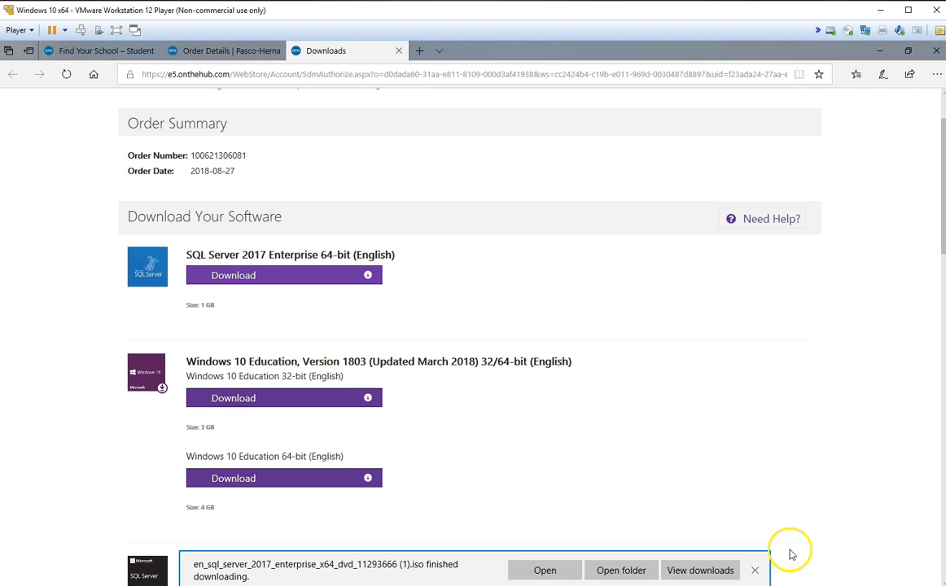
pyautogui.click(542, 571)
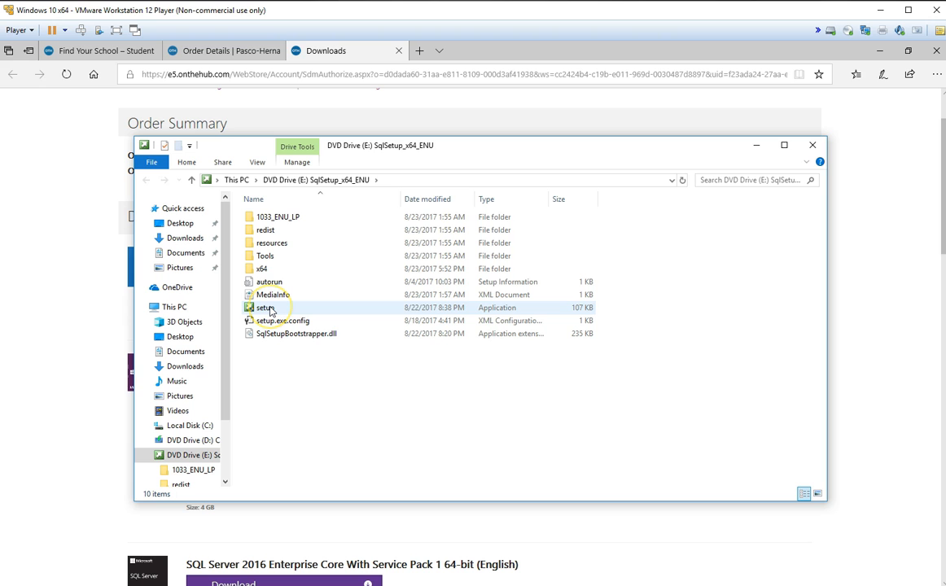
# Run the setup application from the mounted SqlSetup_x64_ENU drive and allow it to make changes to the device.
pyautogui.click(389, 179)
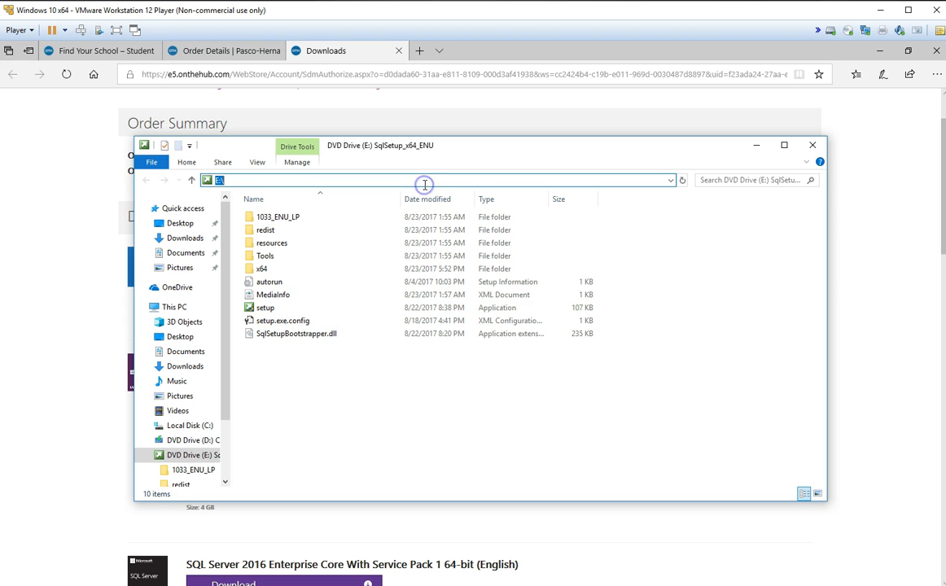
pyautogui.doubleClick(262, 308)
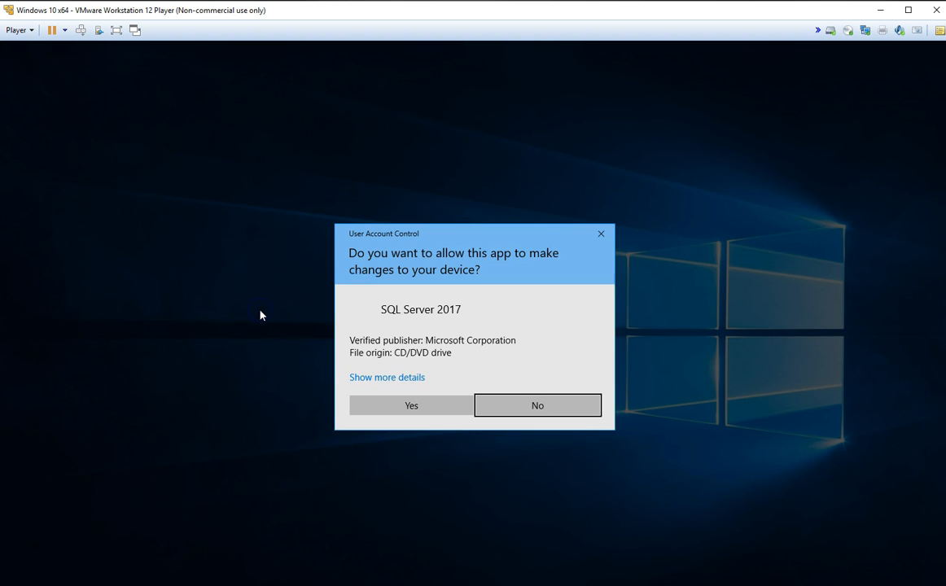
pyautogui.click(412, 405)
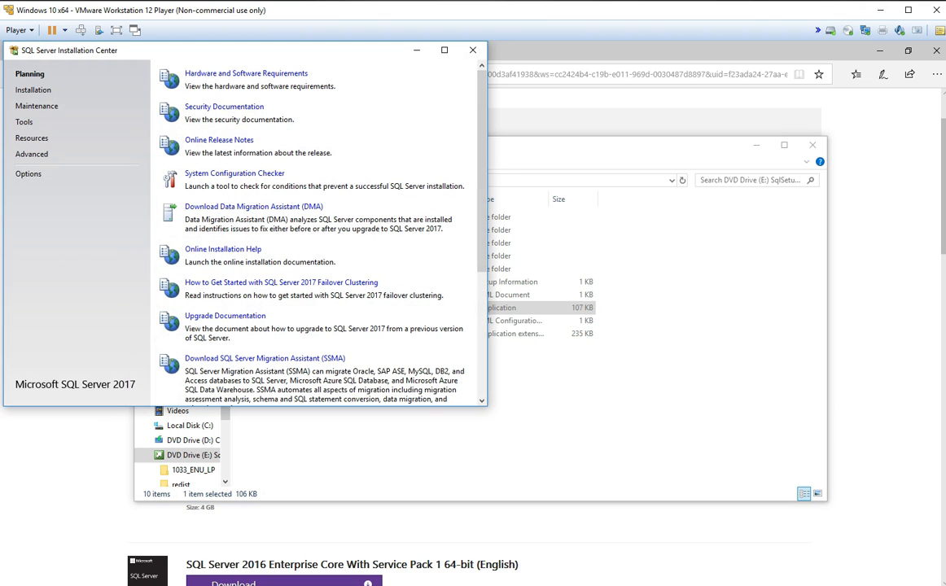
# Start a new SQL Server stand-alone installation from the SQL Server Installation Center.
pyautogui.moveTo(242, 51); pyautogui.dragTo(511, 127)
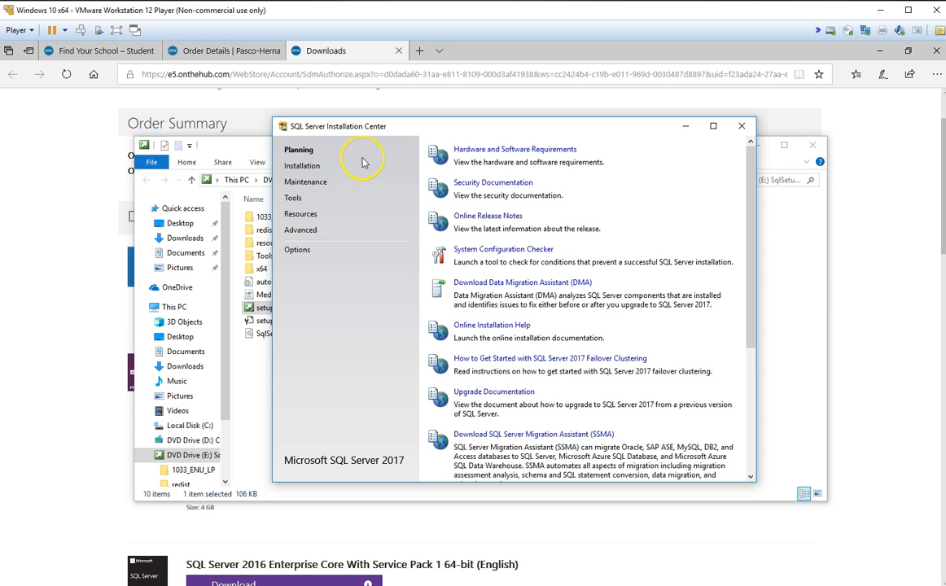
pyautogui.click(302, 166)
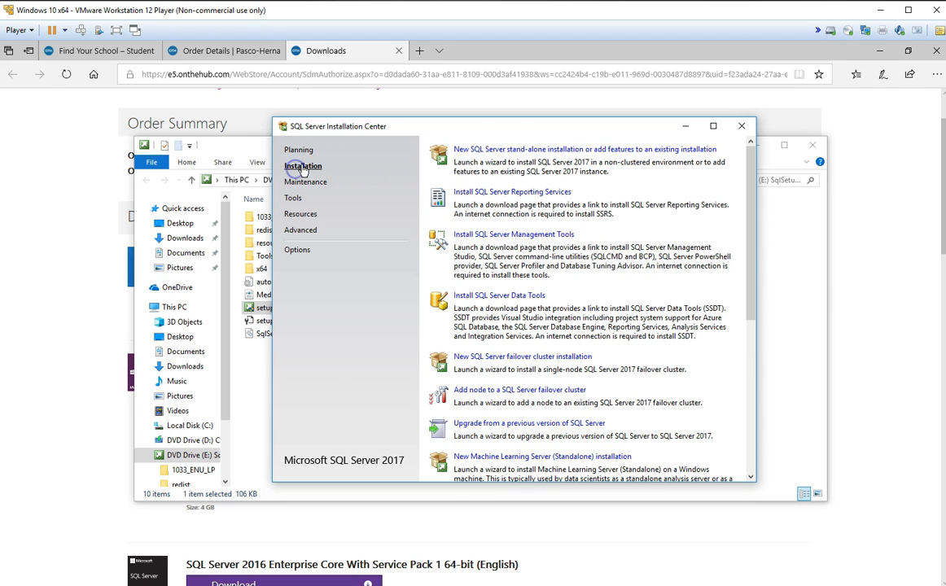
pyautogui.click(512, 150)
# Accept the license terms and continue to feature selection, leaving the Microsoft Update check off.
pyautogui.click(364, 423)
pyautogui.click(625, 497)
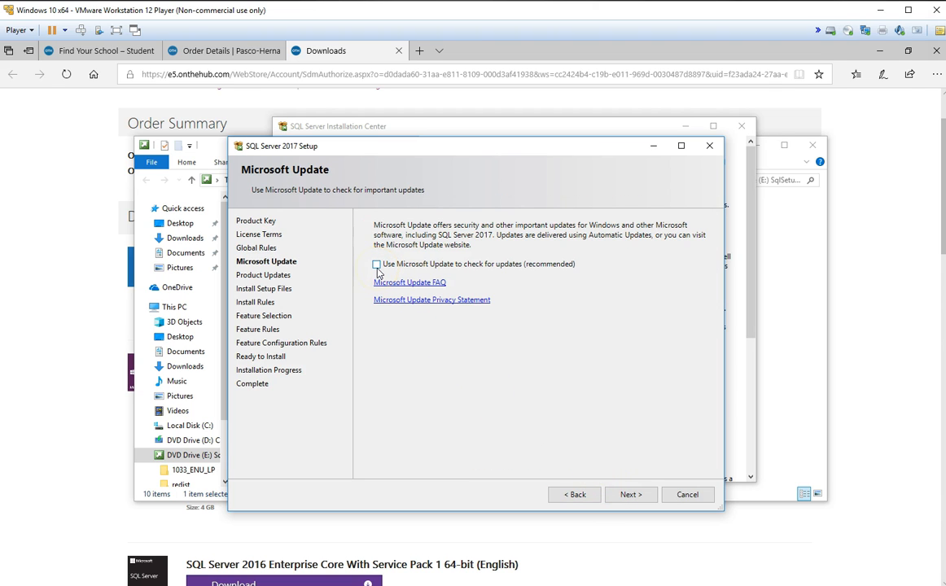
pyautogui.click(629, 496)
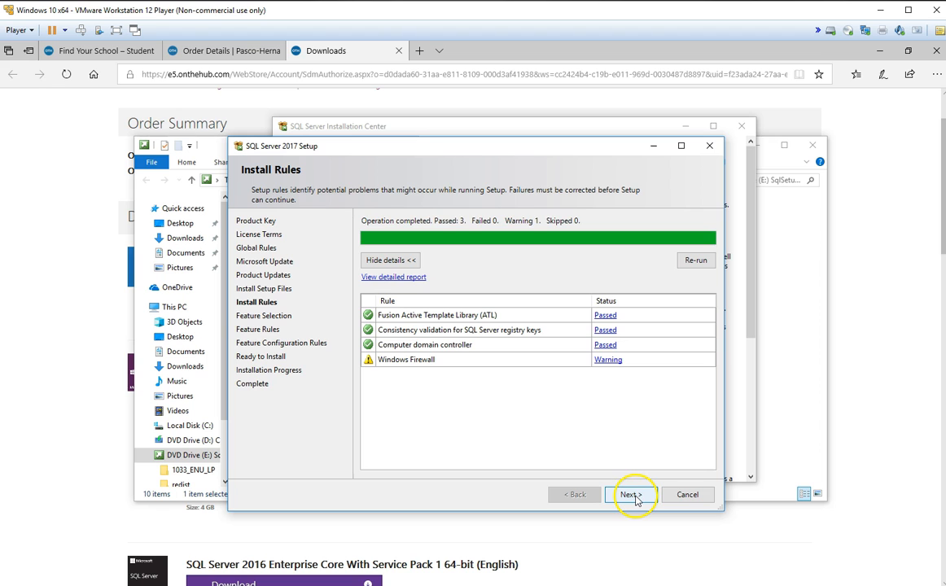
pyautogui.click(634, 495)
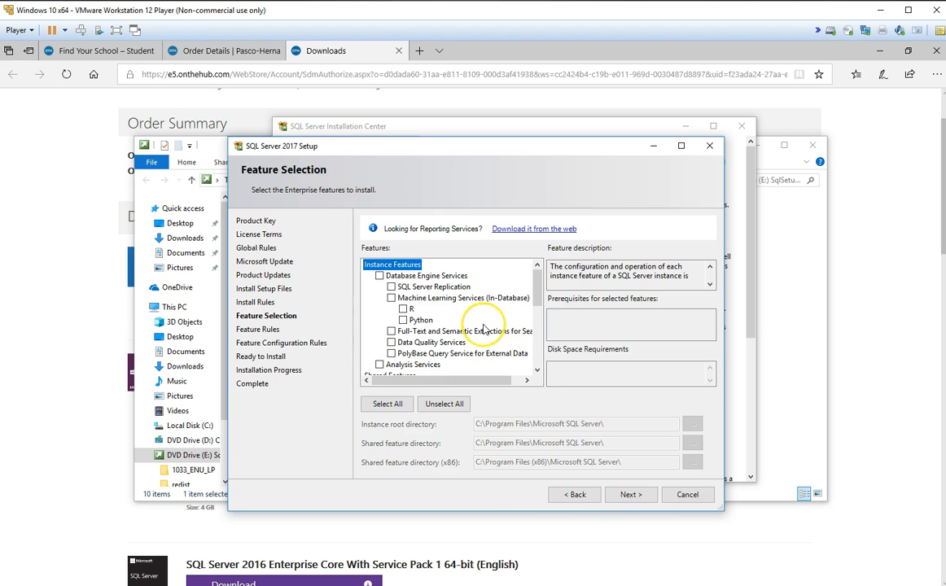
# Review the available Enterprise features, select all of them for installation and continue to the feature rules check.
pyautogui.scroll(-2, 485, 328)
pyautogui.scroll(-3, 484, 328)
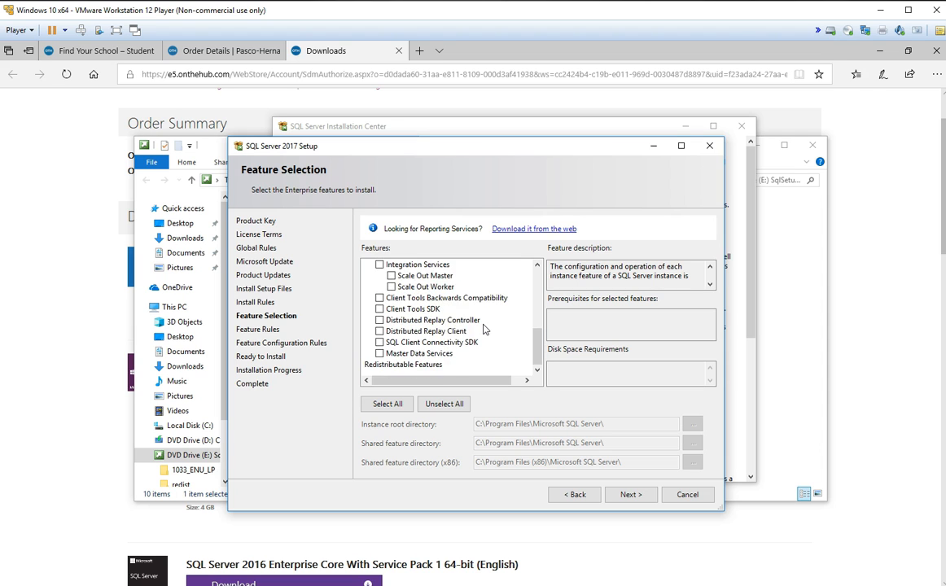
pyautogui.scroll(5, 484, 328)
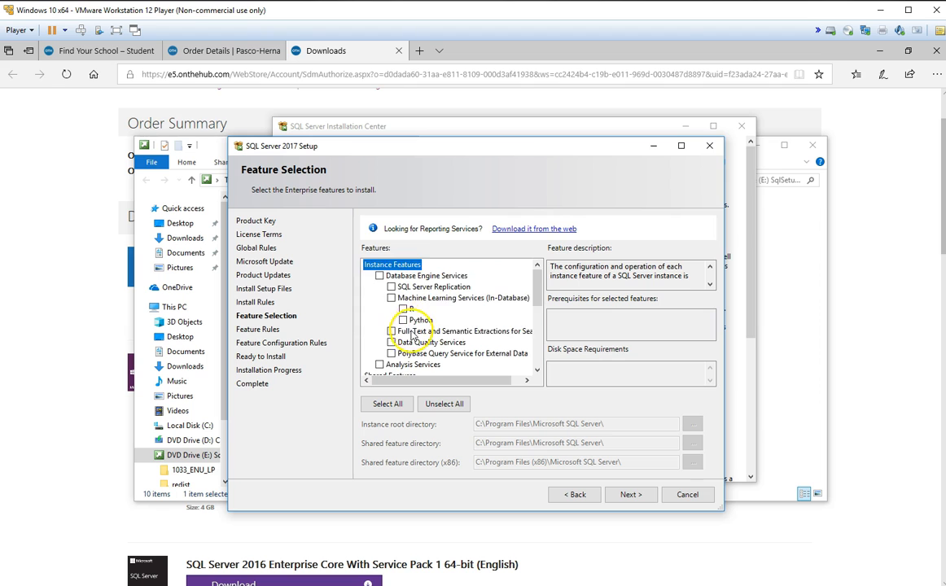
pyautogui.scroll(-3, 413, 335)
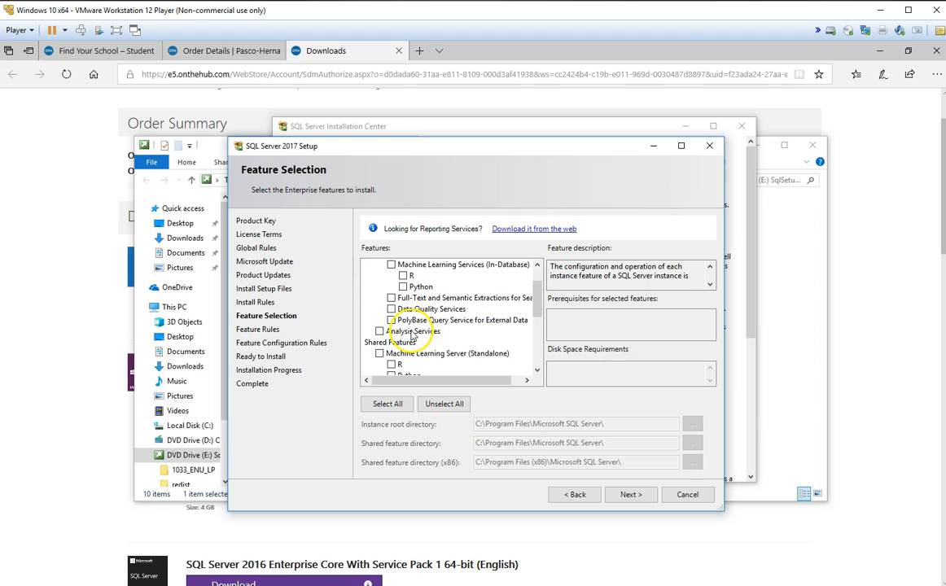
pyautogui.click(389, 404)
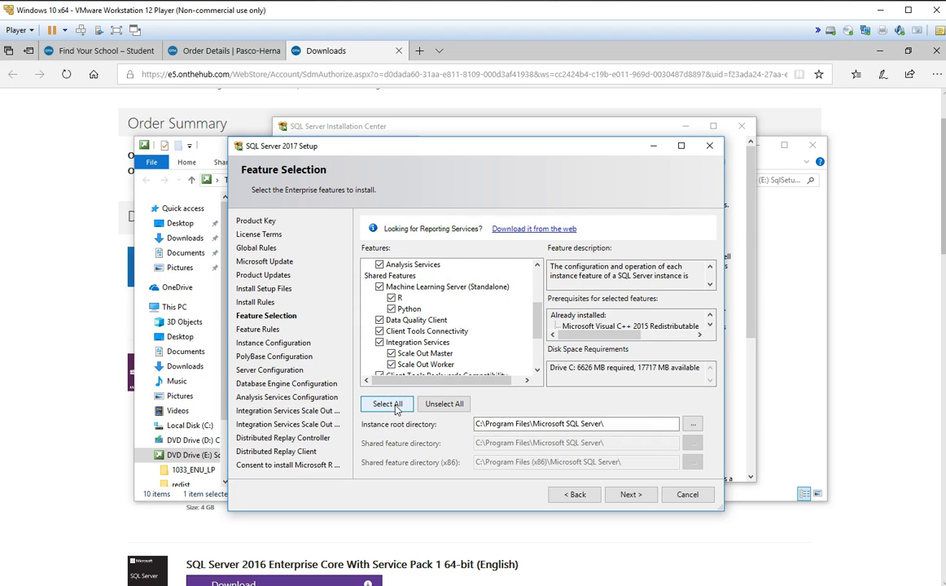
pyautogui.click(637, 494)
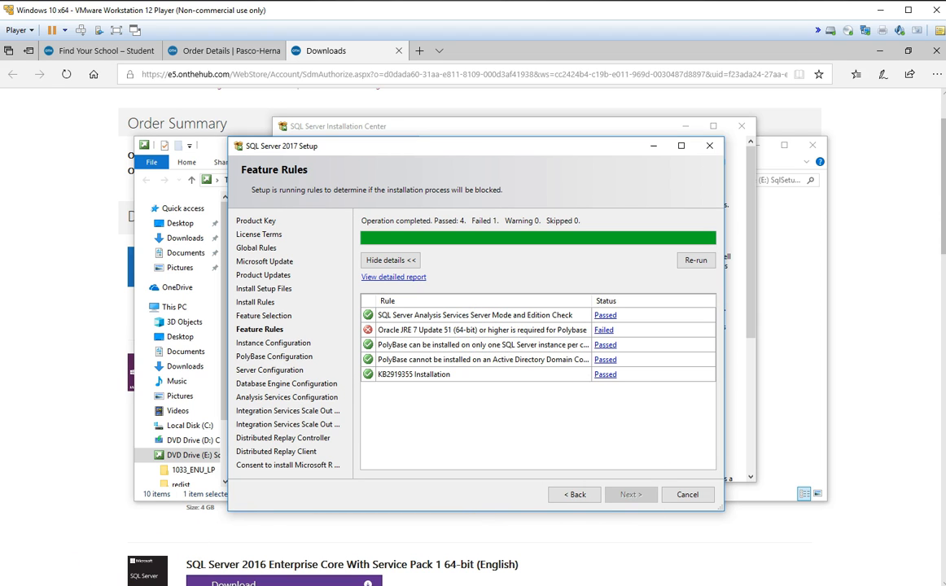
# Return to feature selection, exclude PolyBase Query Service for External Data and continue to the instance configuration.
pyautogui.click(575, 494)
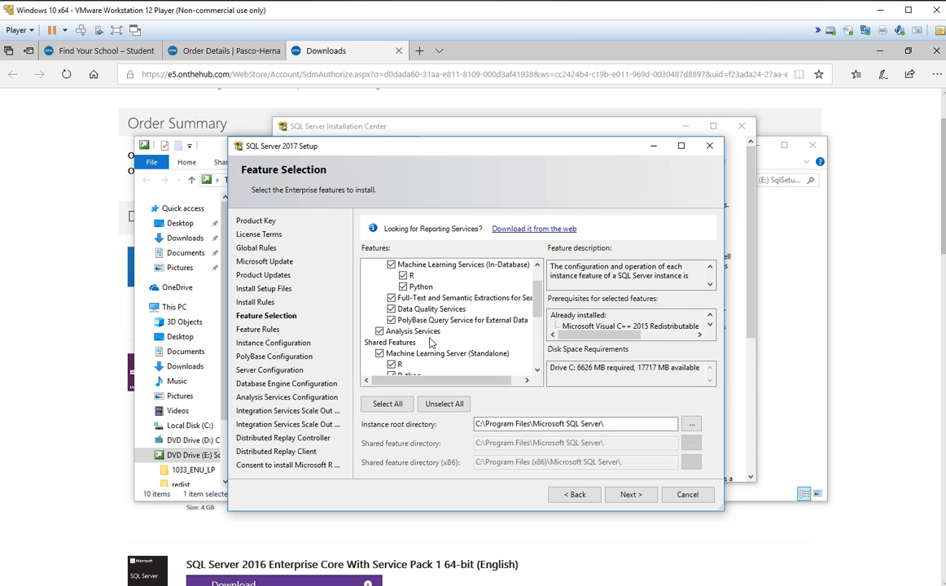
pyautogui.click(391, 320)
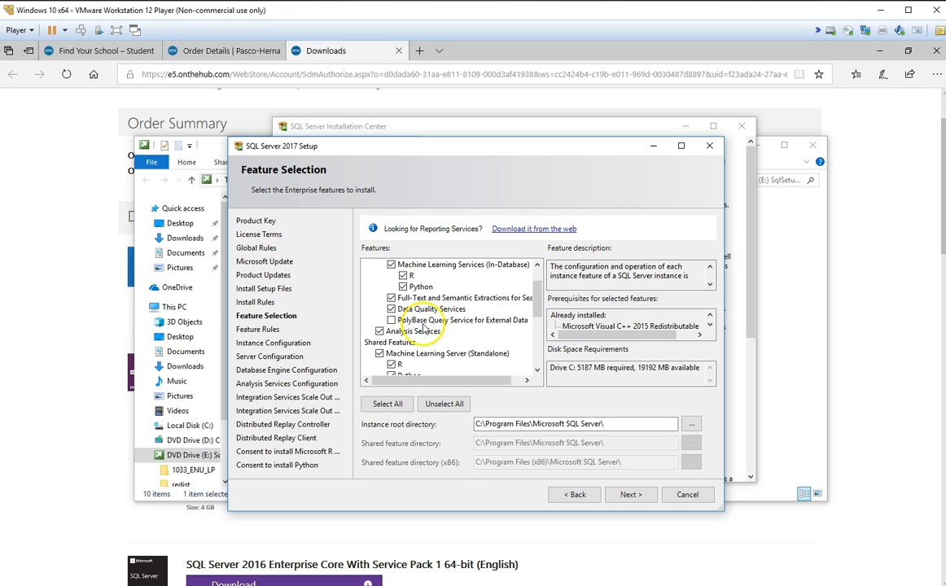
pyautogui.click(620, 494)
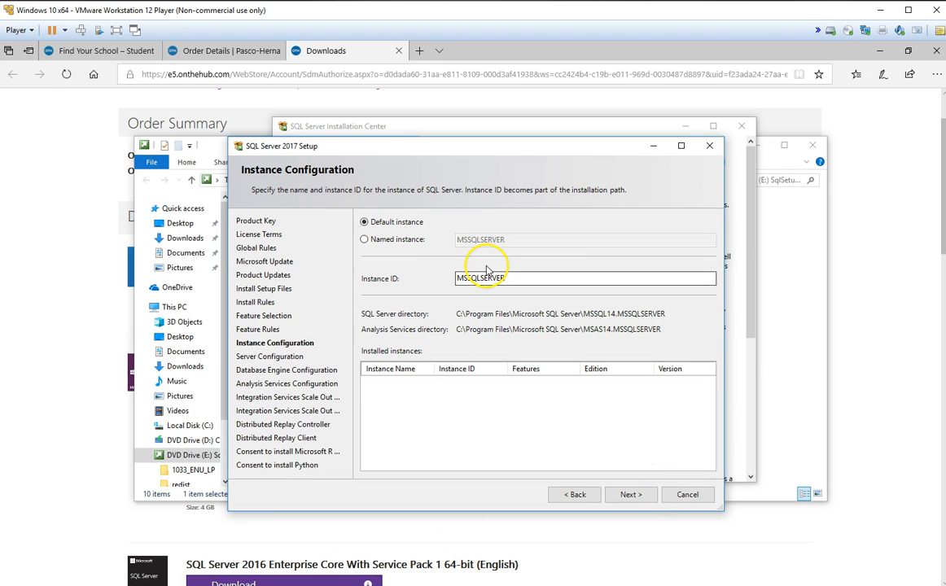
# Configure a named instance called MSSQL_2017 with the matching instance ID and continue the setup.
pyautogui.click(365, 240)
pyautogui.click(493, 239)
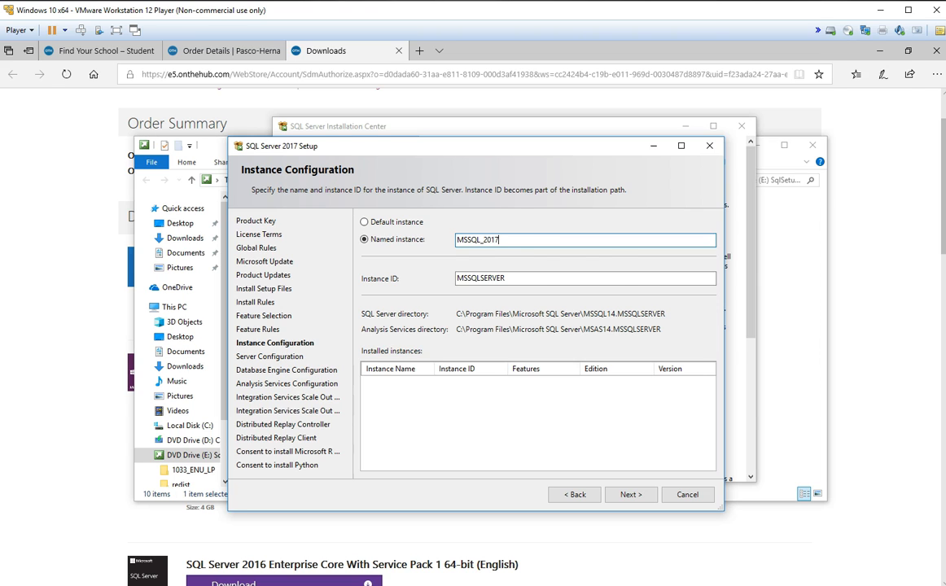
pyautogui.click(665, 280)
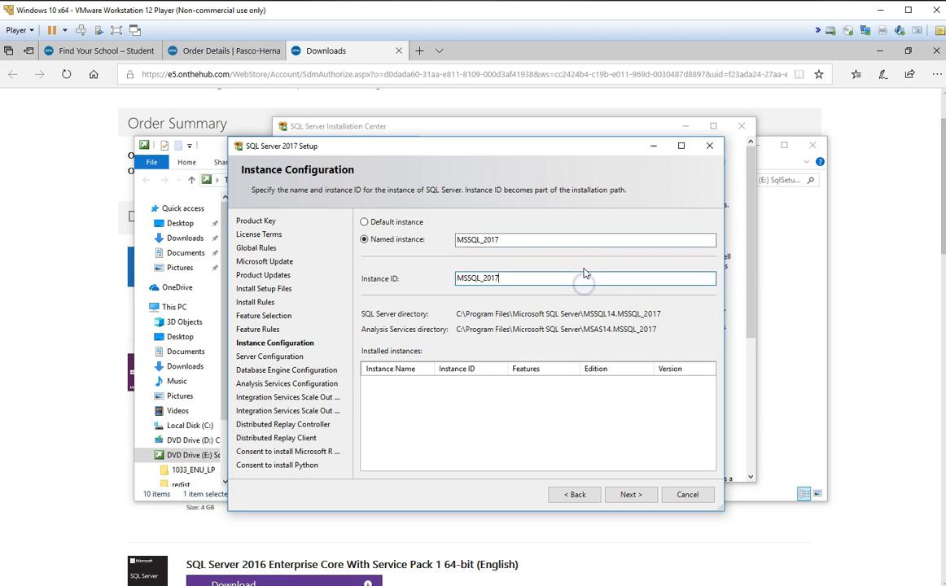
pyautogui.click(631, 494)
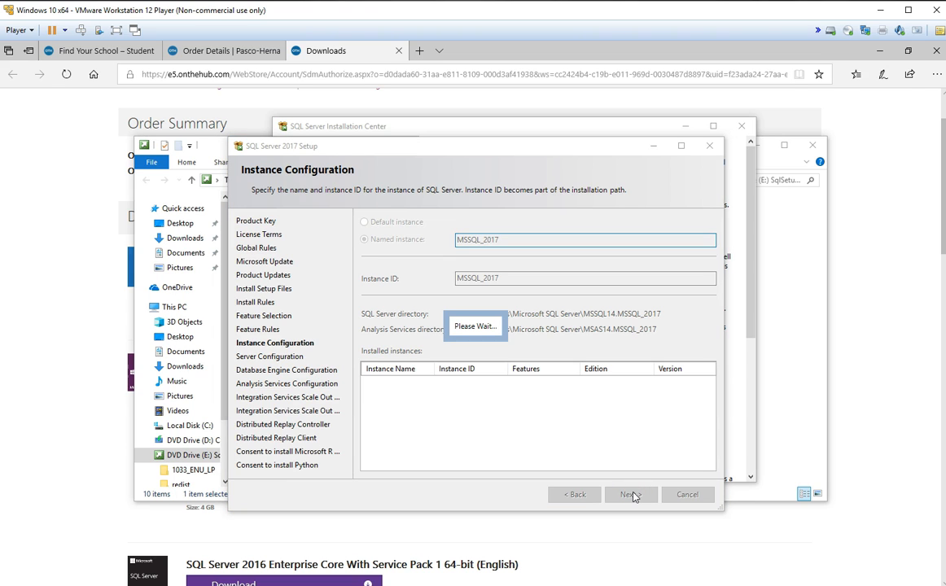
# Grant the Perform Volume Maintenance Task privilege to the Database Engine service and continue to the Database Engine configuration.
pyautogui.click(606, 521)
pyautogui.scroll(-1, 573, 371)
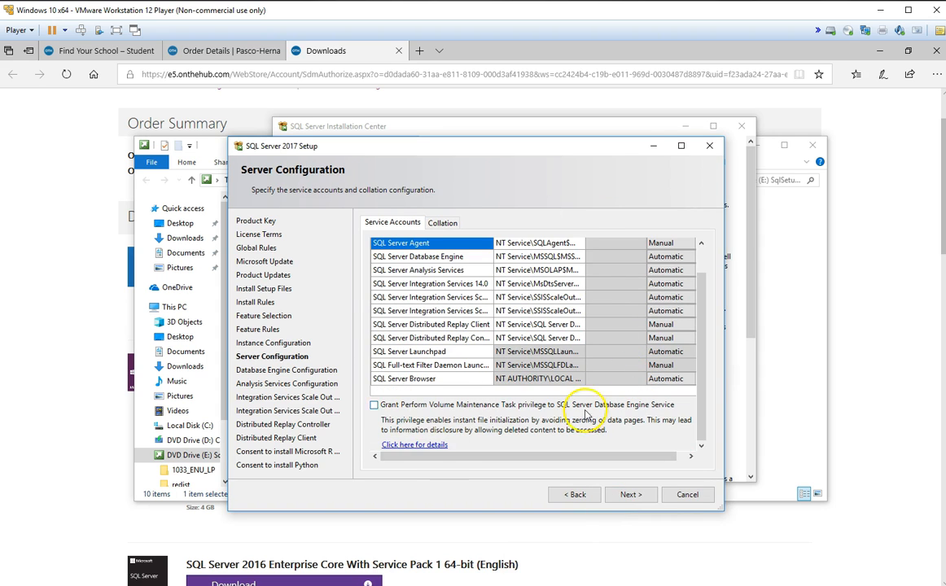
pyautogui.click(376, 406)
pyautogui.click(643, 495)
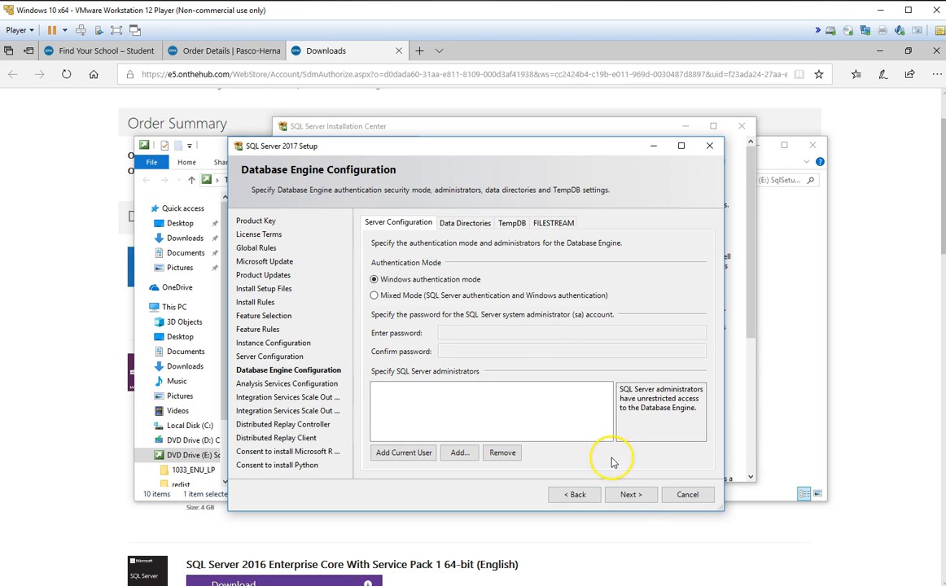
# Choose Mixed Mode authentication, enter and confirm the sa account password, and add the current user as a SQL Server administrator.
pyautogui.click(375, 296)
pyautogui.click(457, 329)
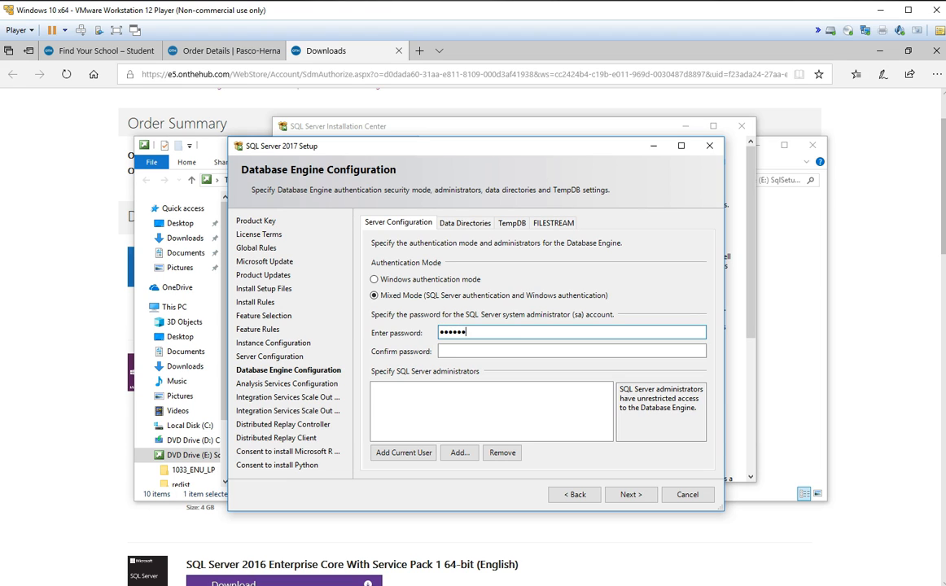
pyautogui.click(539, 345)
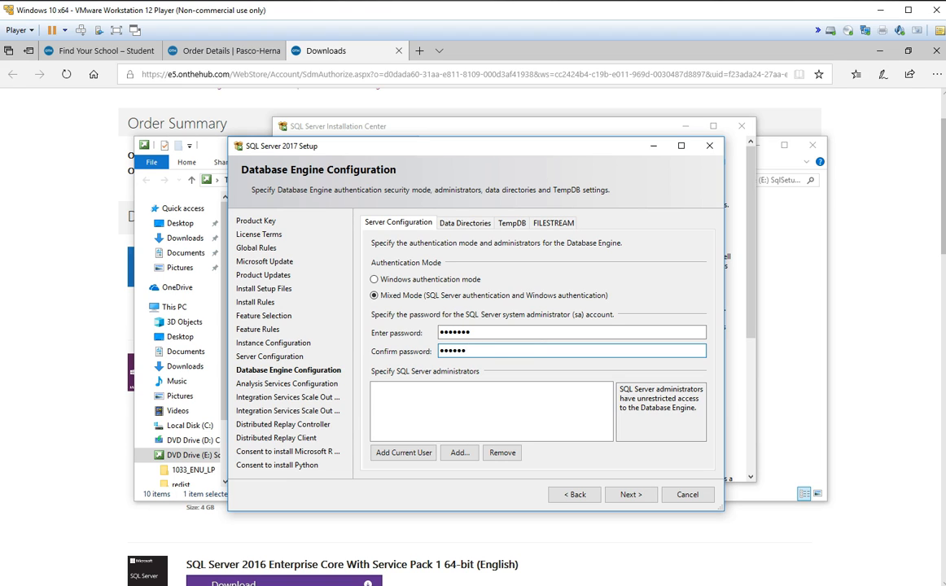
pyautogui.click(422, 454)
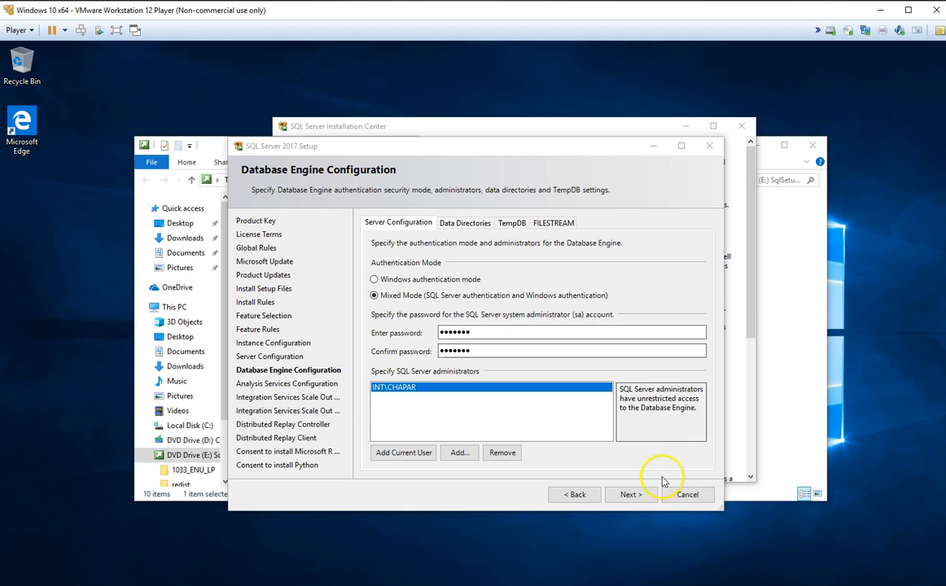
# Review the data directories and TempDB settings, then enable FILESTREAM for Transact-SQL and file I/O access, including remote client access.
pyautogui.click(456, 226)
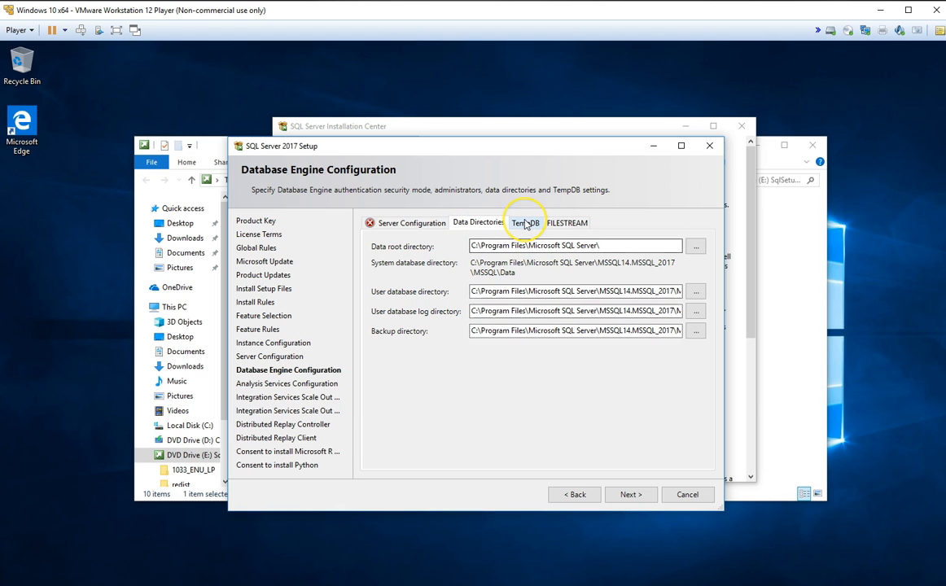
pyautogui.click(526, 222)
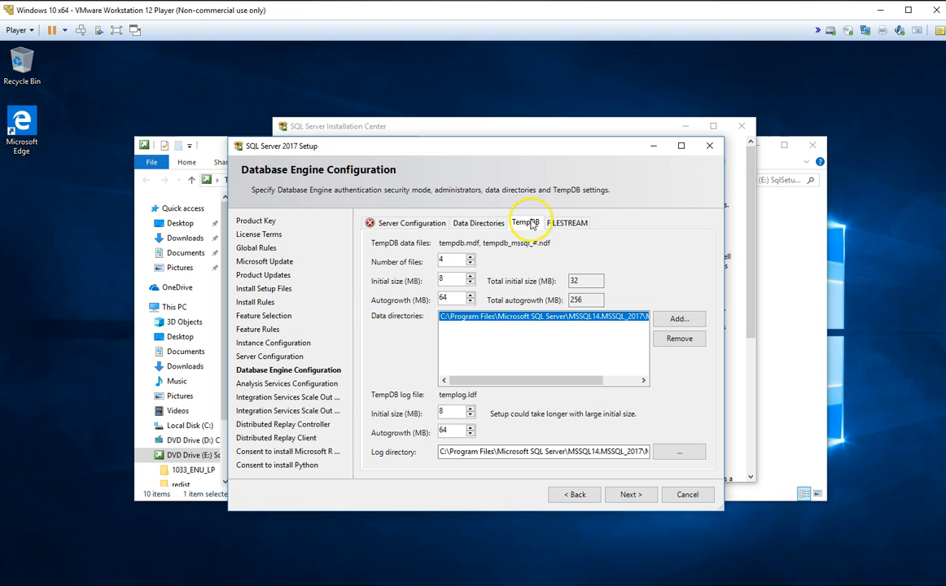
pyautogui.click(560, 222)
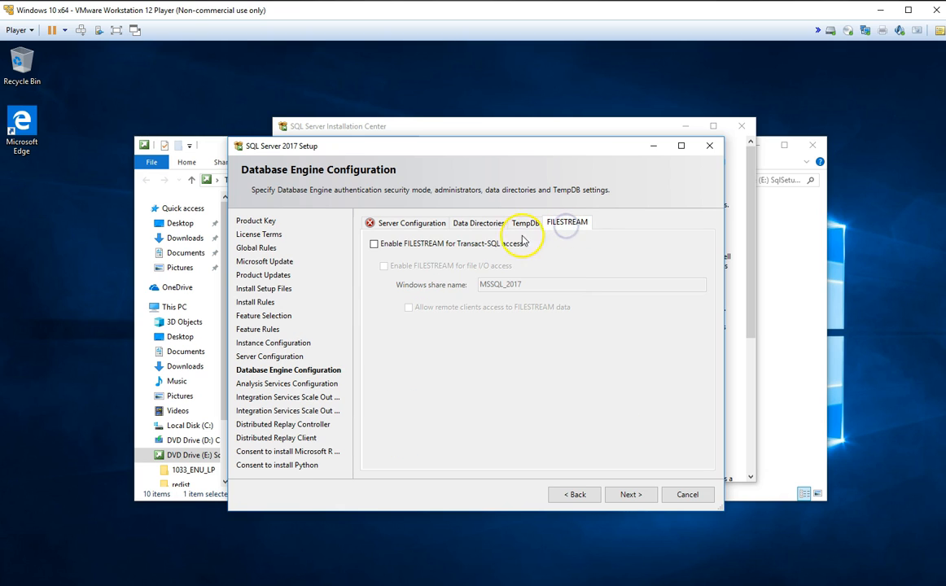
pyautogui.click(375, 245)
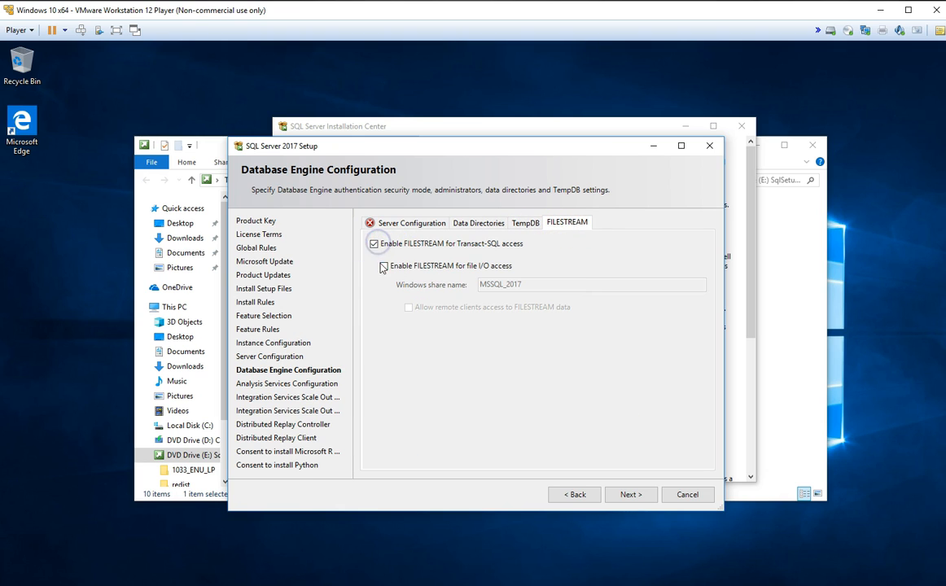
pyautogui.click(389, 270)
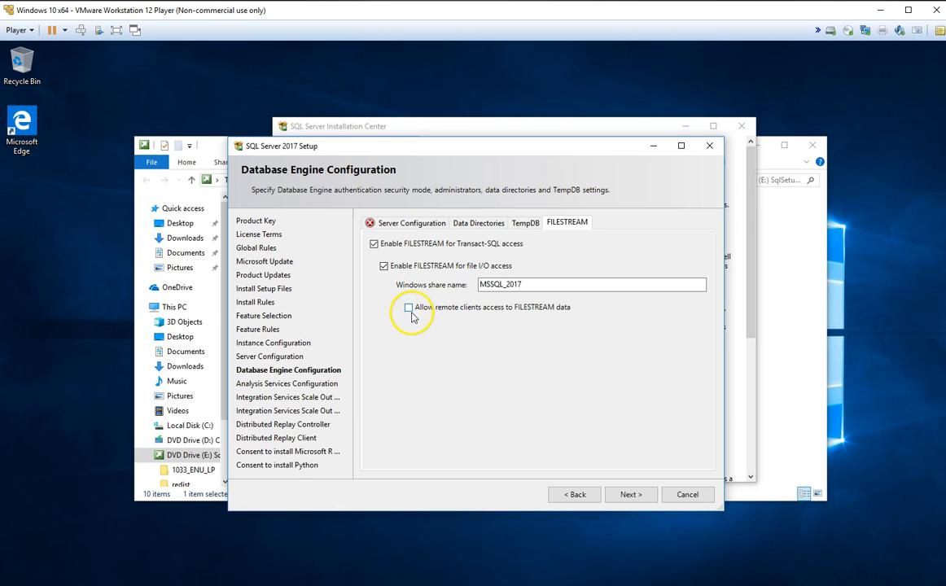
pyautogui.click(410, 308)
pyautogui.click(467, 338)
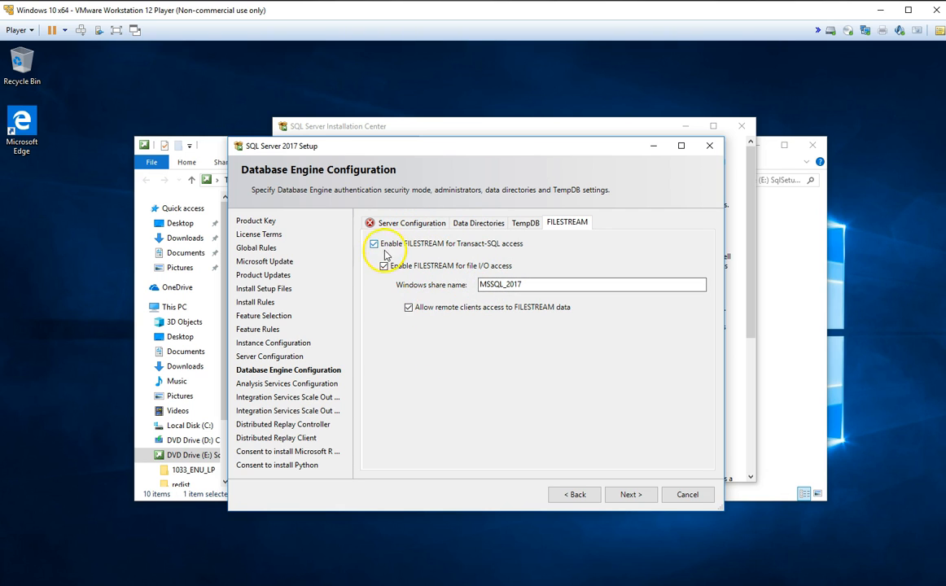
# Retype the sa account password in both fields so they match and continue to the Analysis Services configuration.
pyautogui.click(632, 495)
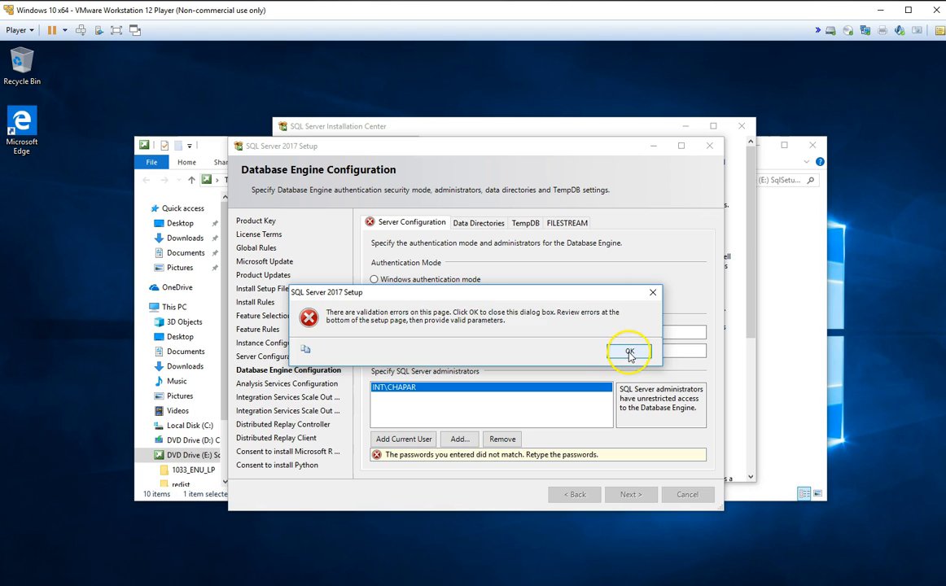
pyautogui.click(629, 354)
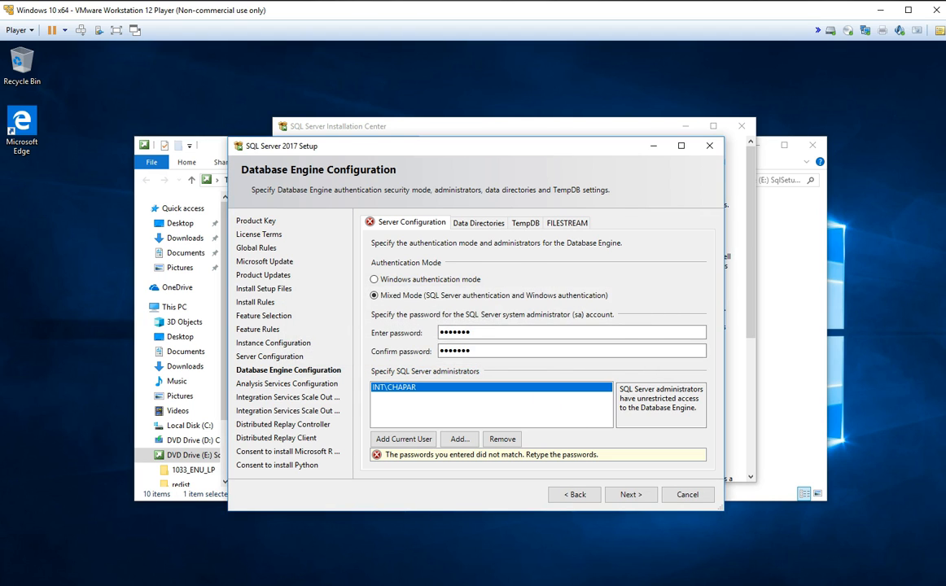
pyautogui.click(630, 494)
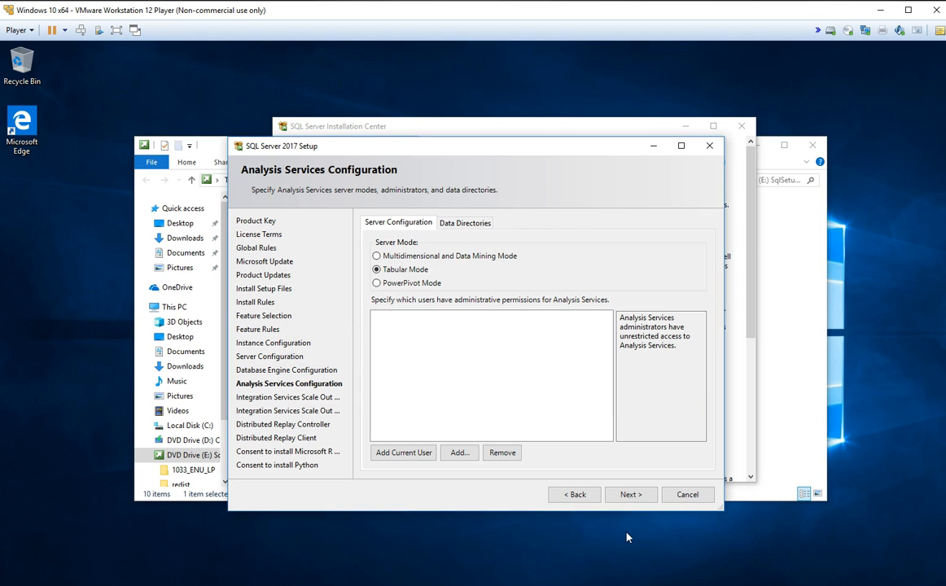
# Set the Analysis Services server mode to Multidimensional and Data Mining Mode.
pyautogui.click(406, 257)
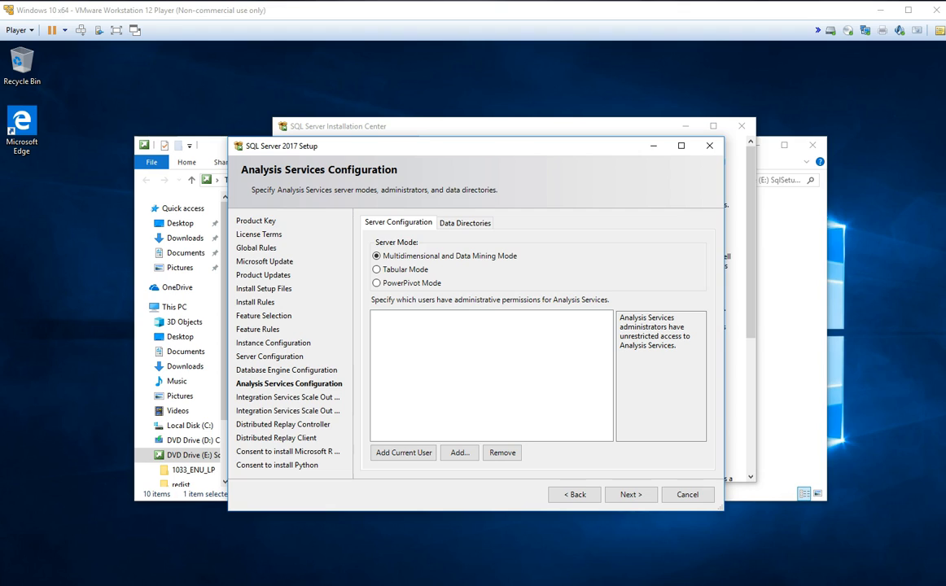
# Switch to Chrome and examine the Microsoft Docs article comparing tabular and multidimensional solutions, especially its Model Features table, and return to the setup.
pyautogui.moveTo(945, 163); pyautogui.dragTo(688, 106)
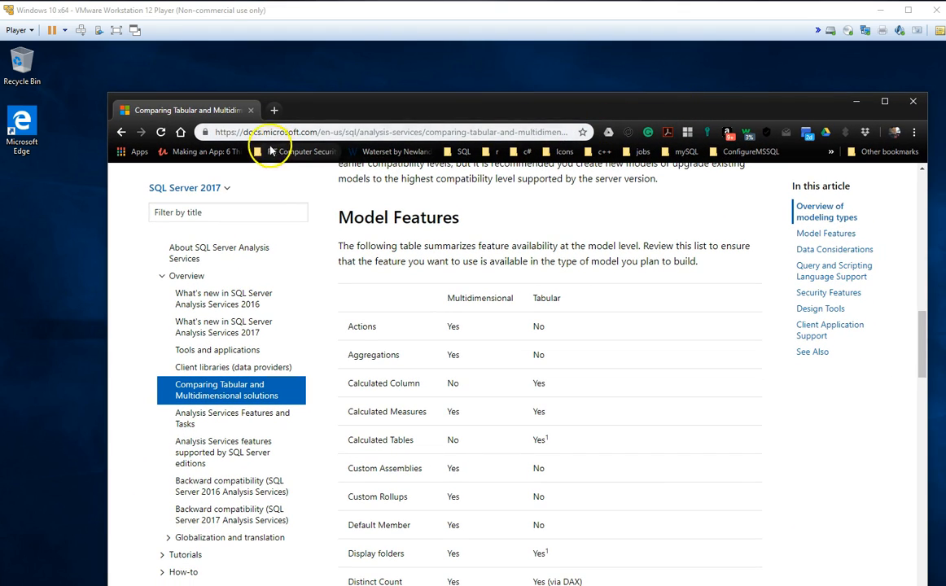
pyautogui.click(542, 133)
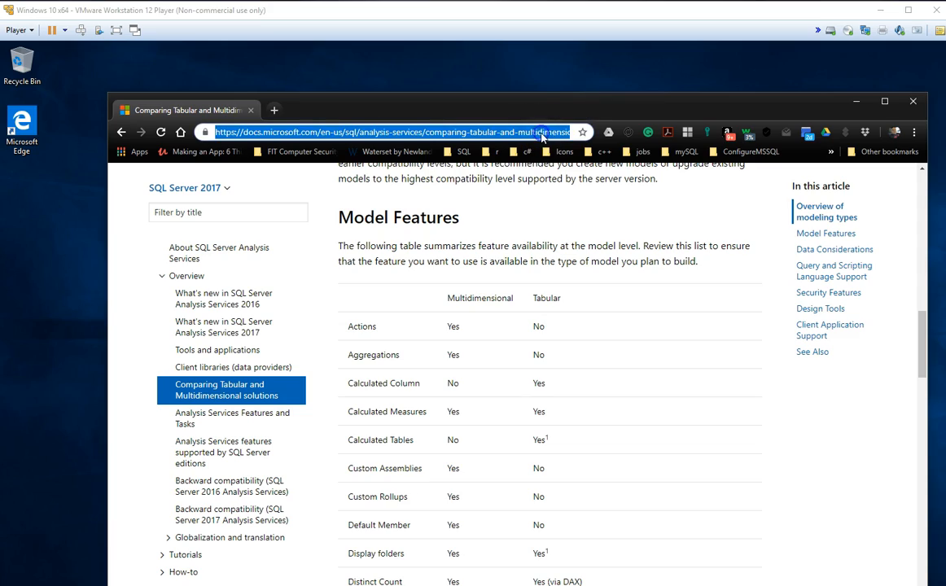
pyautogui.scroll(10, 582, 255)
pyautogui.scroll(5, 582, 258)
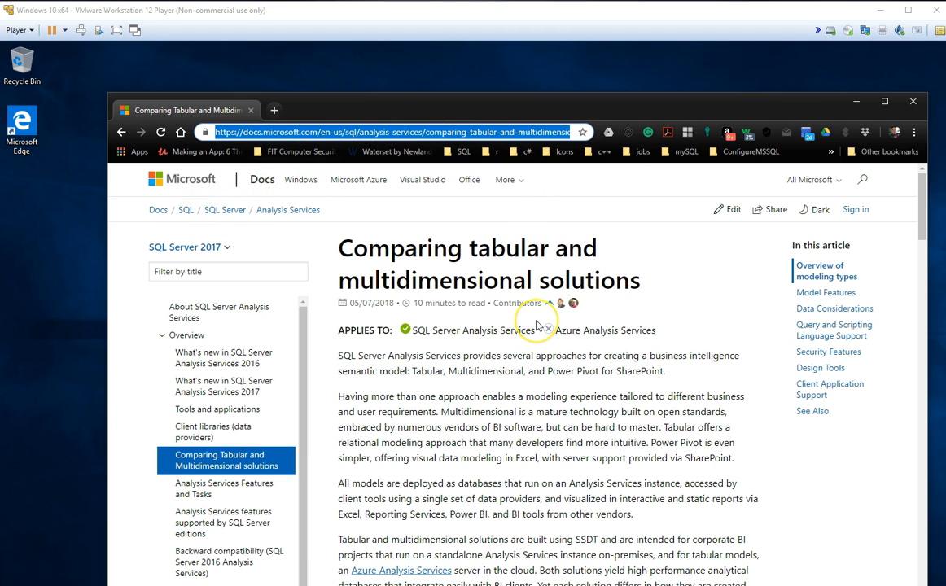
pyautogui.scroll(-15, 535, 326)
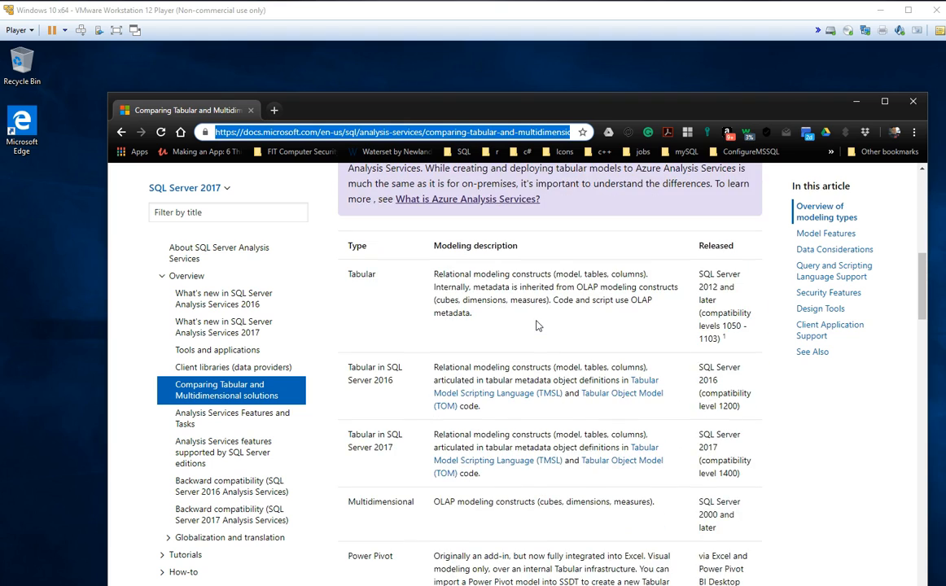
pyautogui.scroll(-6, 535, 325)
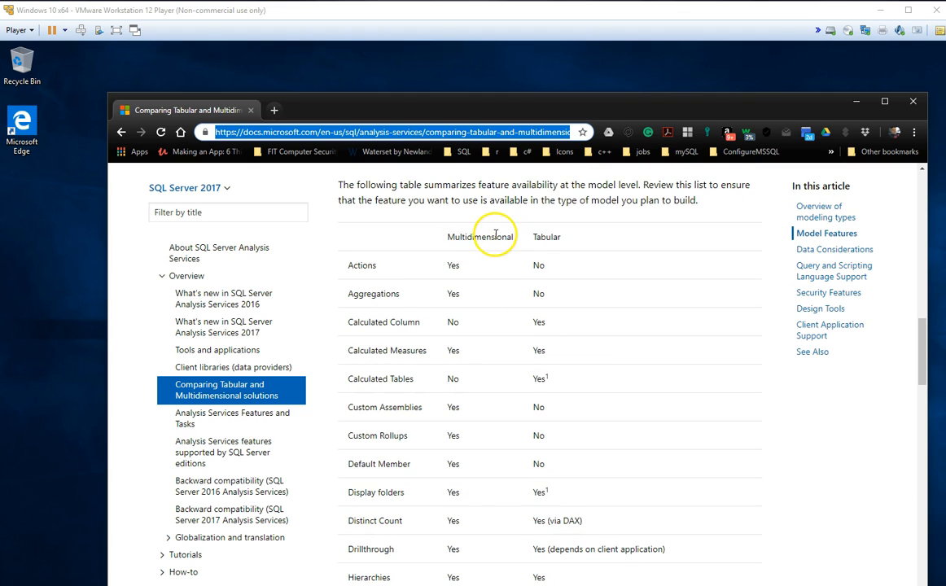
pyautogui.moveTo(439, 237); pyautogui.dragTo(519, 232)
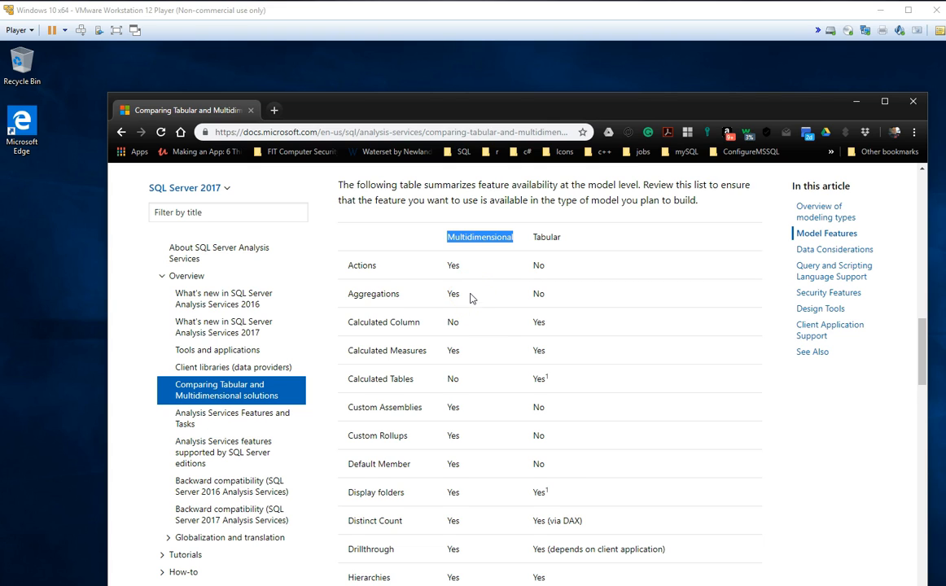
pyautogui.scroll(-1, 470, 298)
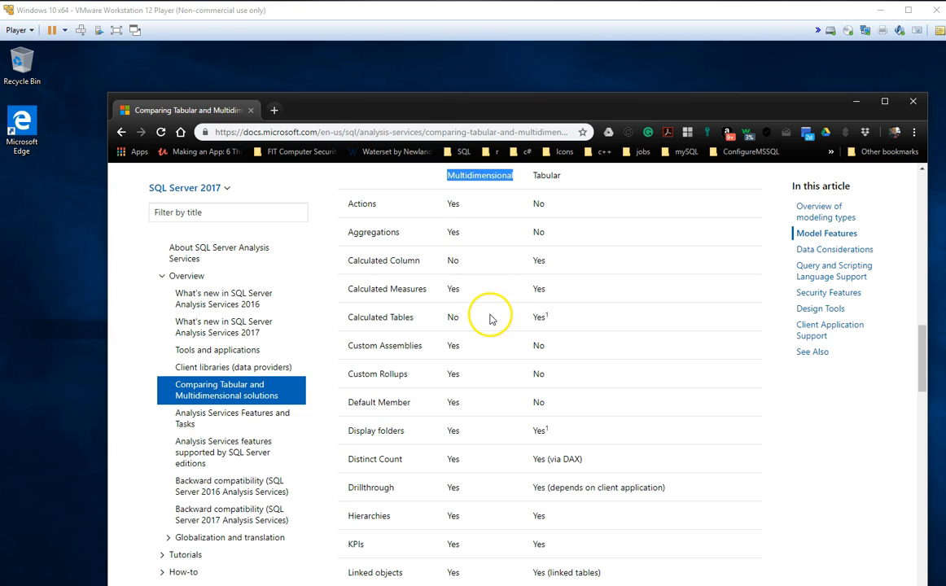
pyautogui.scroll(-4, 491, 327)
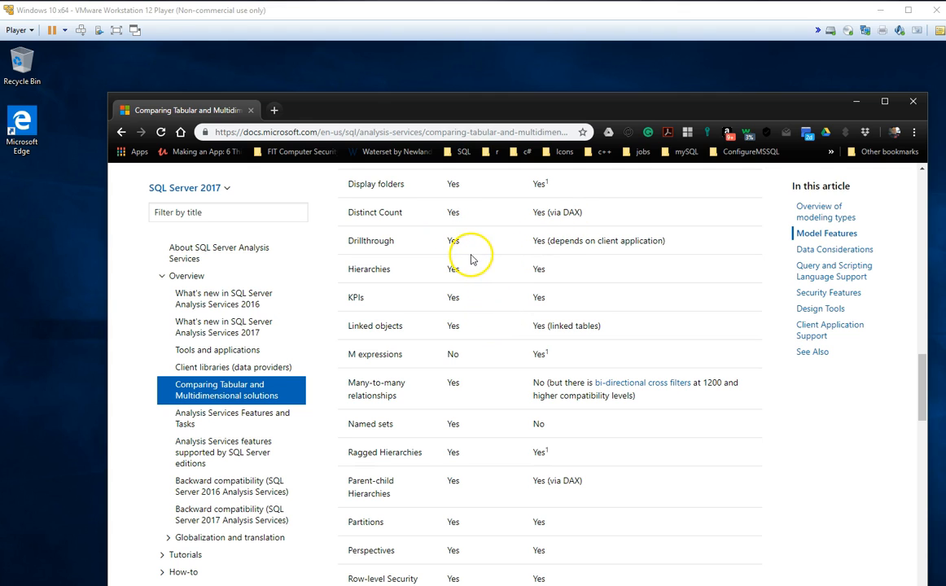
pyautogui.scroll(-1, 475, 342)
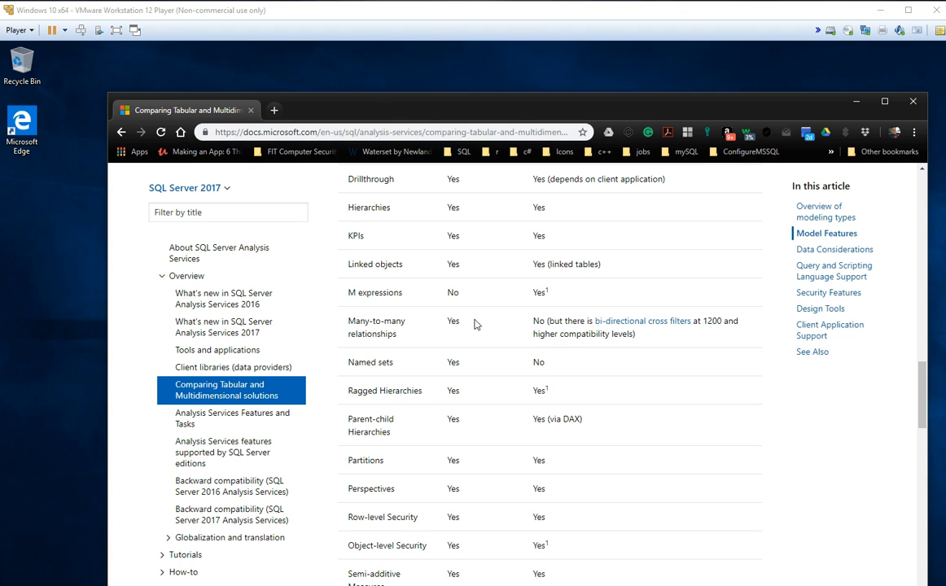
pyautogui.scroll(-1, 475, 324)
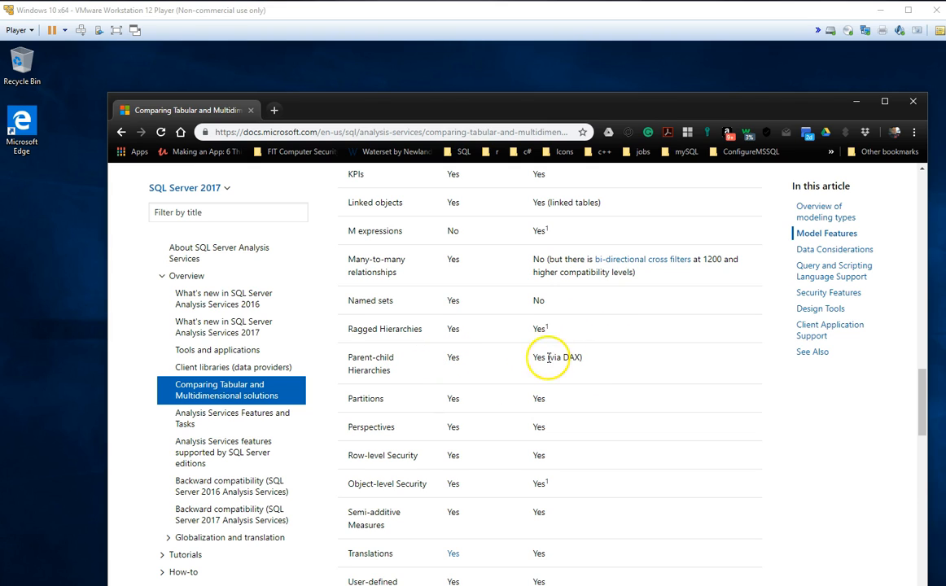
pyautogui.scroll(-3, 470, 374)
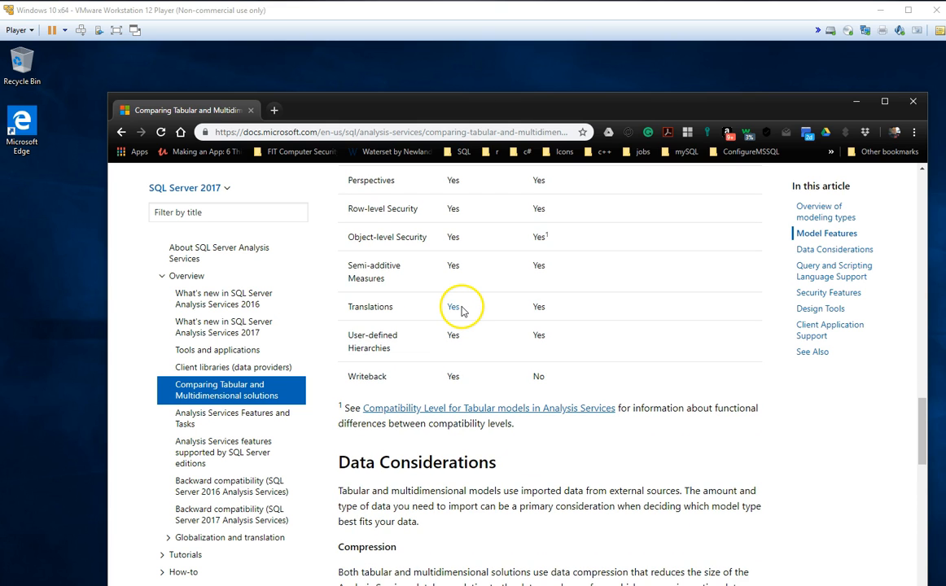
pyautogui.scroll(-2, 468, 378)
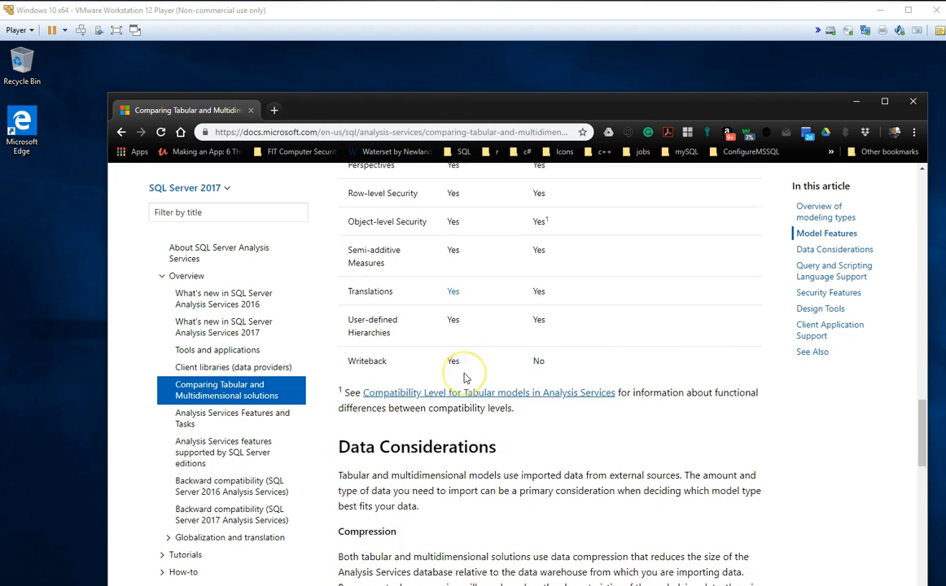
pyautogui.scroll(-1, 466, 378)
pyautogui.scroll(-2, 465, 376)
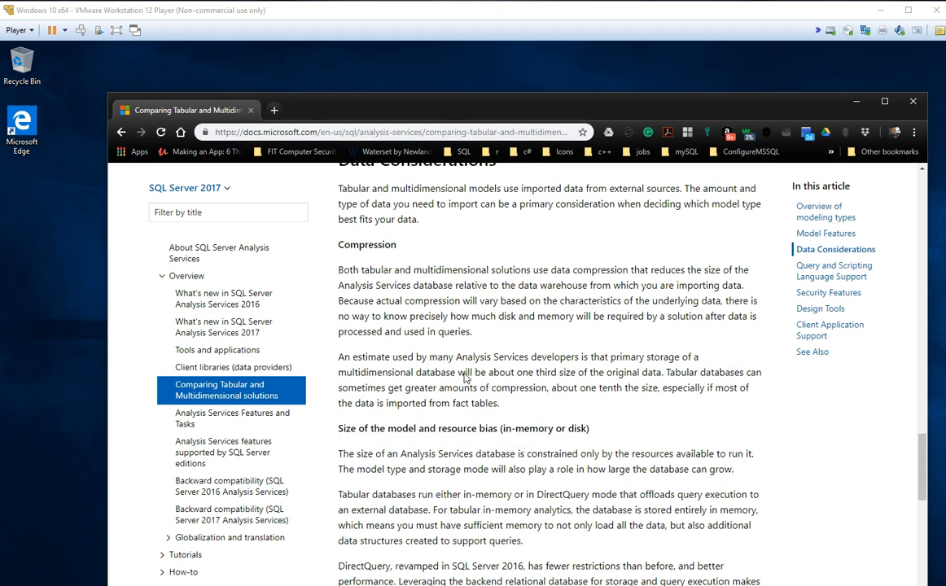
pyautogui.scroll(3, 466, 372)
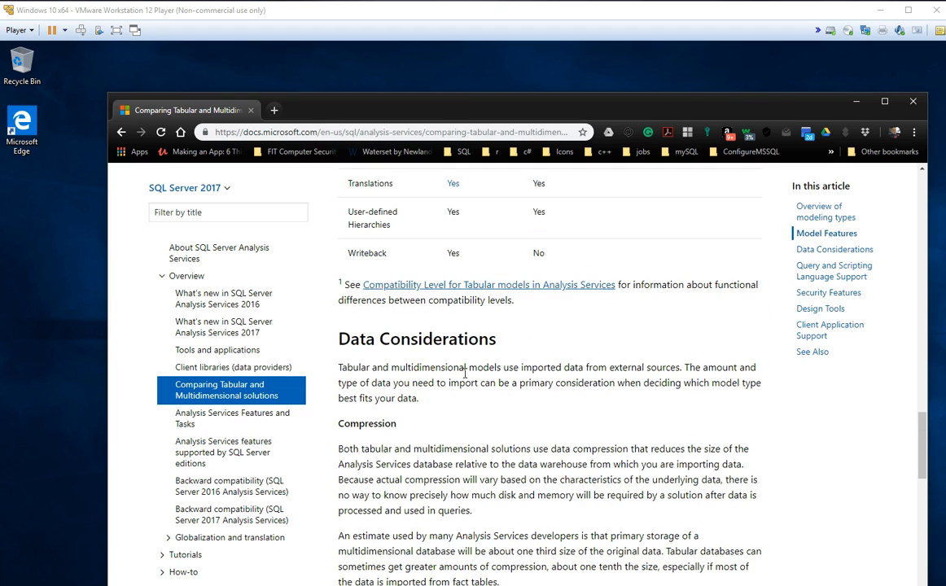
pyautogui.scroll(15, 466, 373)
pyautogui.moveTo(512, 110); pyautogui.dragTo(932, 149)
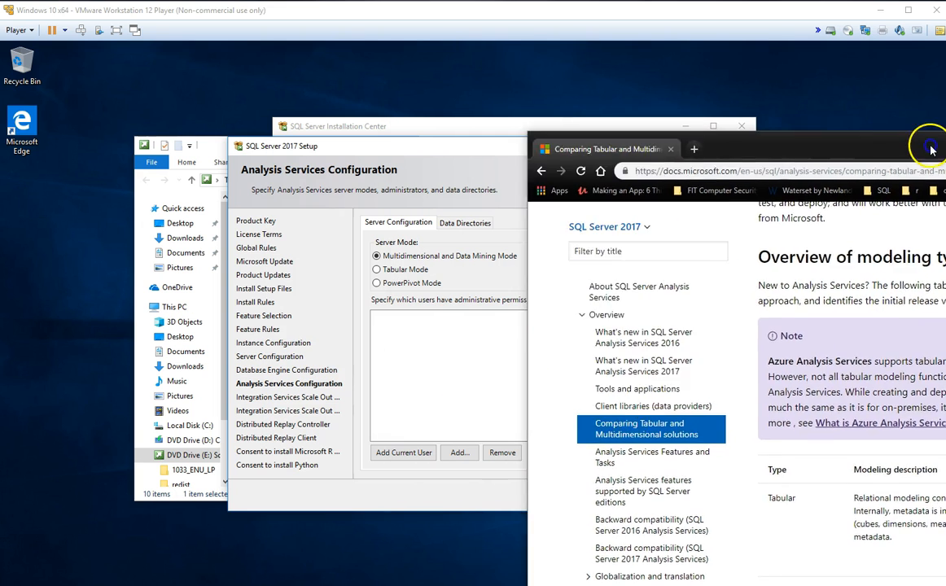
pyautogui.click(931, 149)
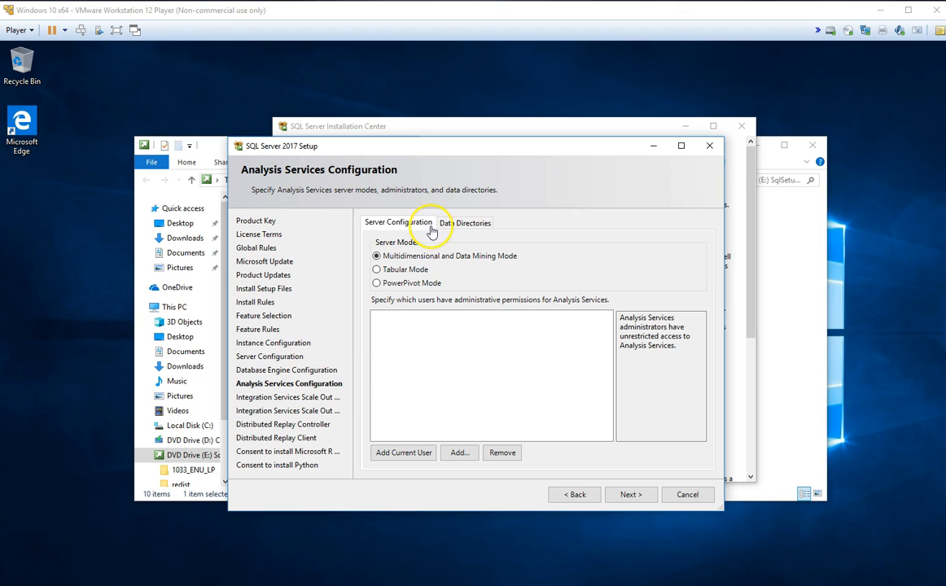
# Review the Analysis Services data directories and add the current user as an Analysis Services administrator.
pyautogui.click(467, 222)
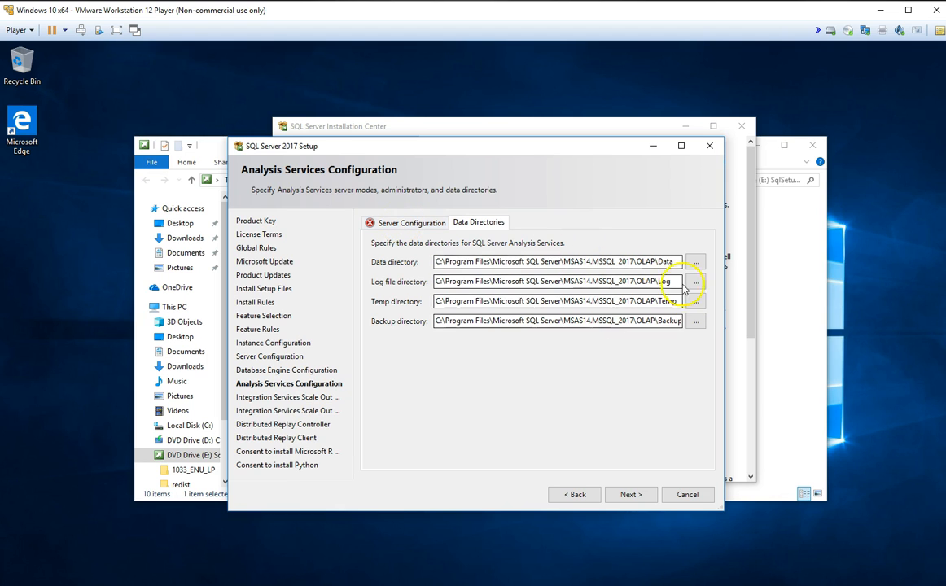
pyautogui.click(414, 228)
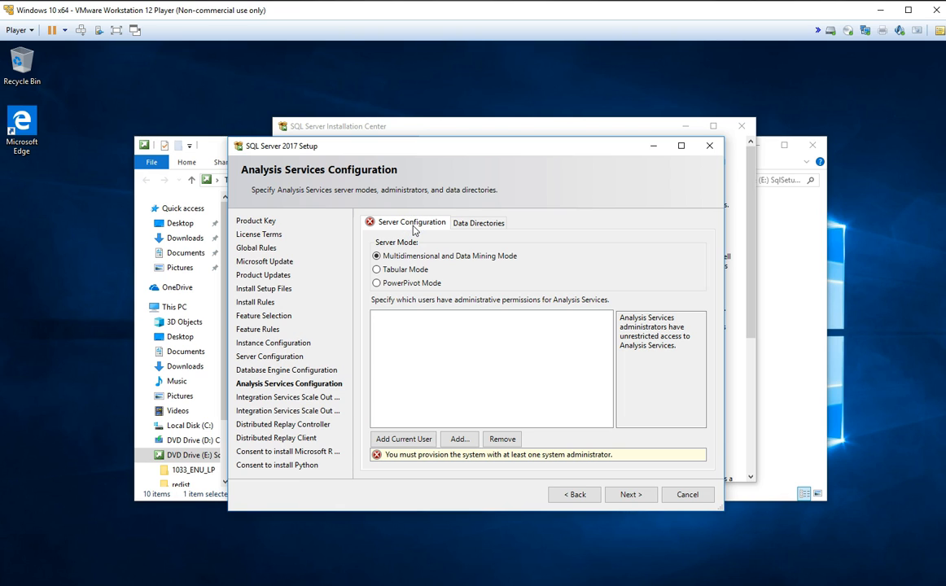
pyautogui.click(422, 442)
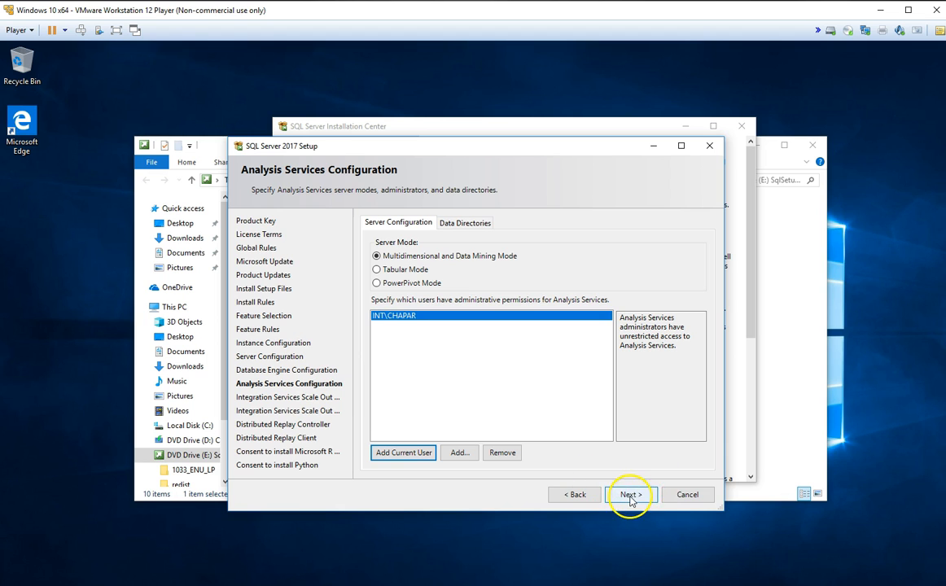
pyautogui.click(458, 452)
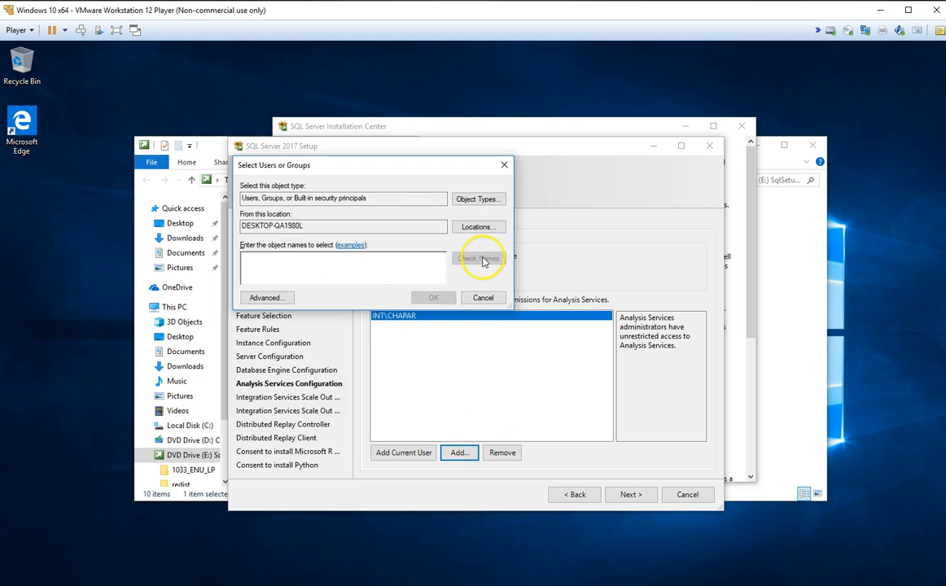
pyautogui.click(486, 225)
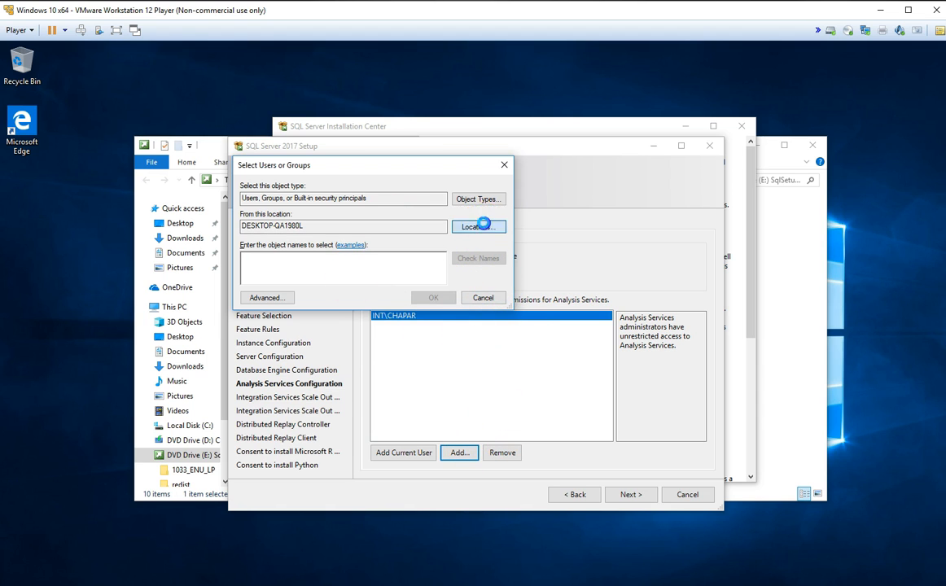
pyautogui.click(508, 341)
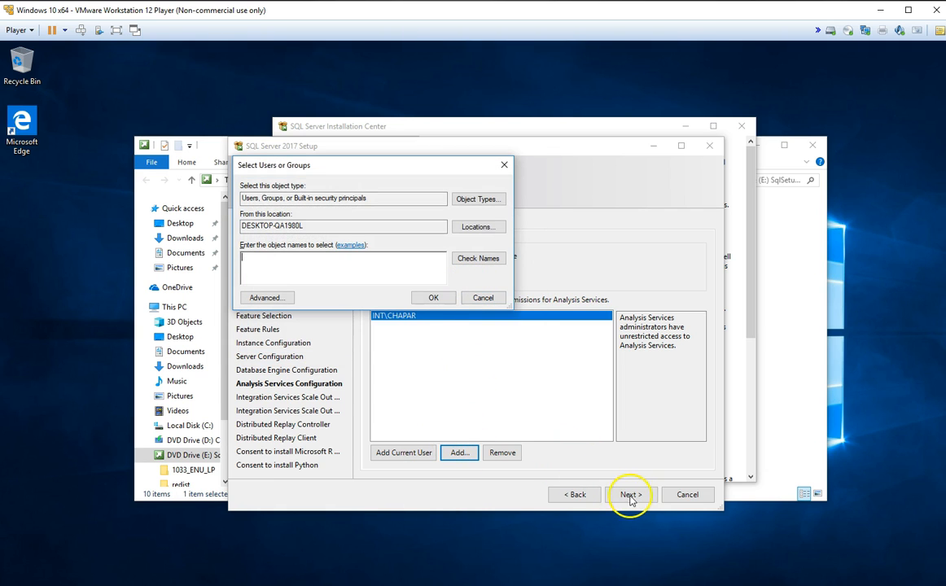
pyautogui.click(439, 298)
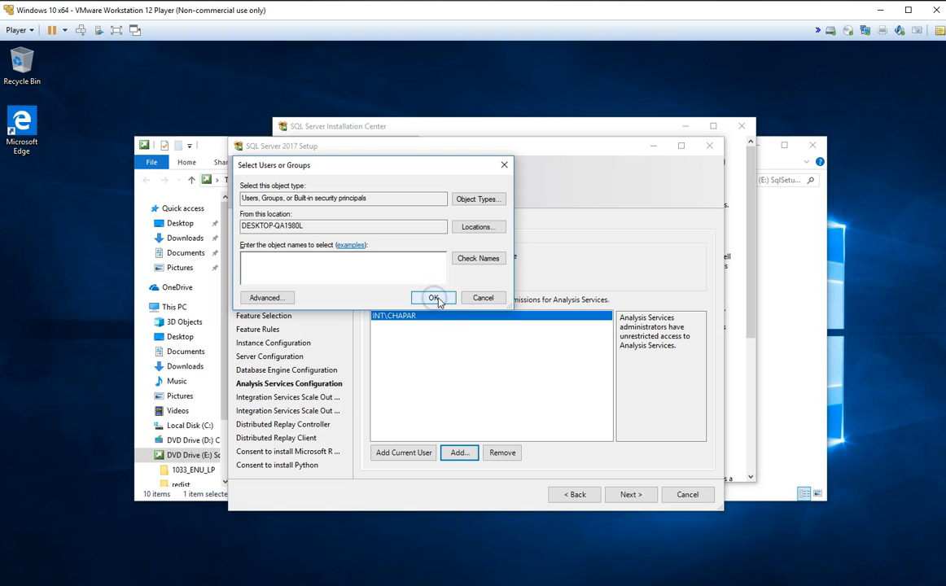
pyautogui.click(485, 298)
# Accept the default Integration Services Scale Out master node and worker node settings, continuing to the Distributed Replay Controller configuration.
pyautogui.click(632, 496)
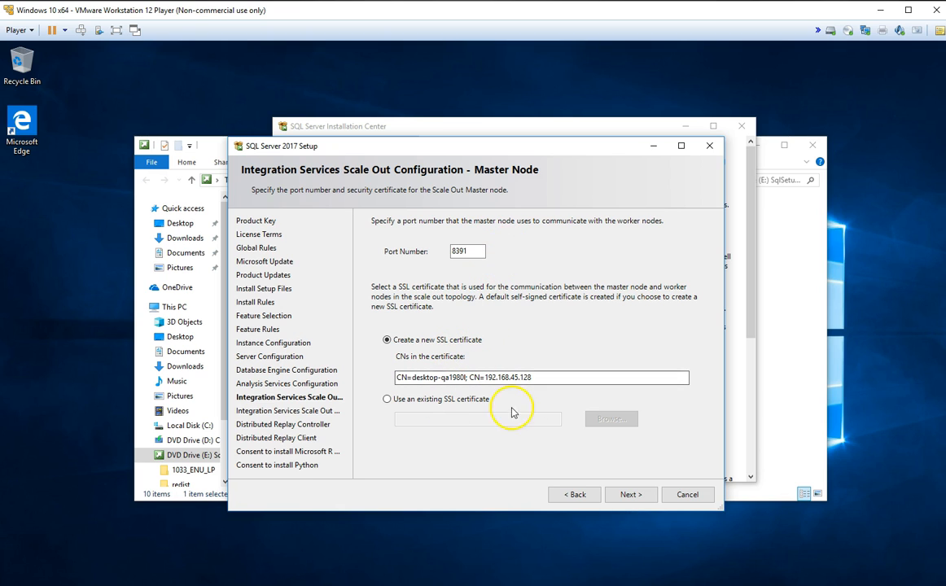
pyautogui.click(630, 495)
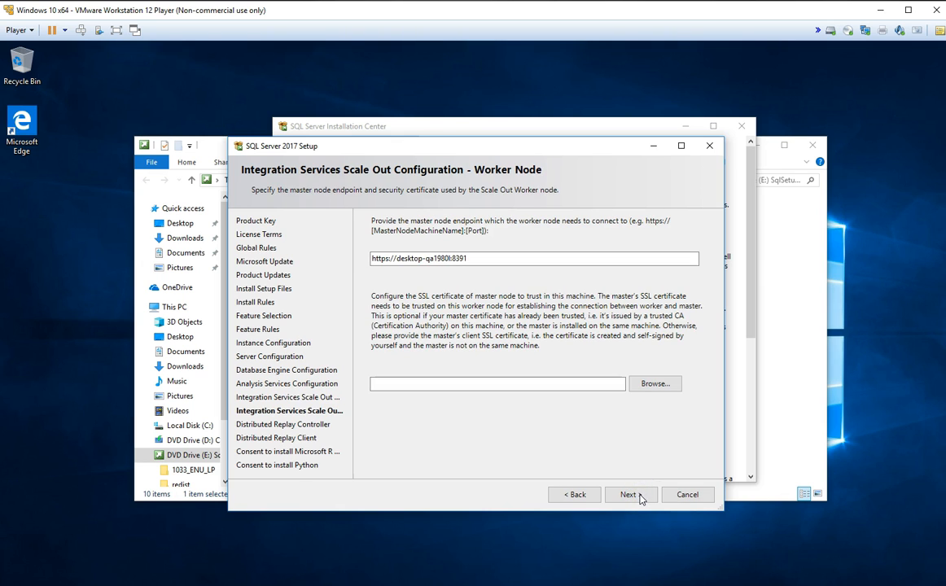
pyautogui.click(640, 496)
# Grant the current user permissions for the Distributed Replay Controller service and continue with the default Distributed Replay Client settings.
pyautogui.click(396, 466)
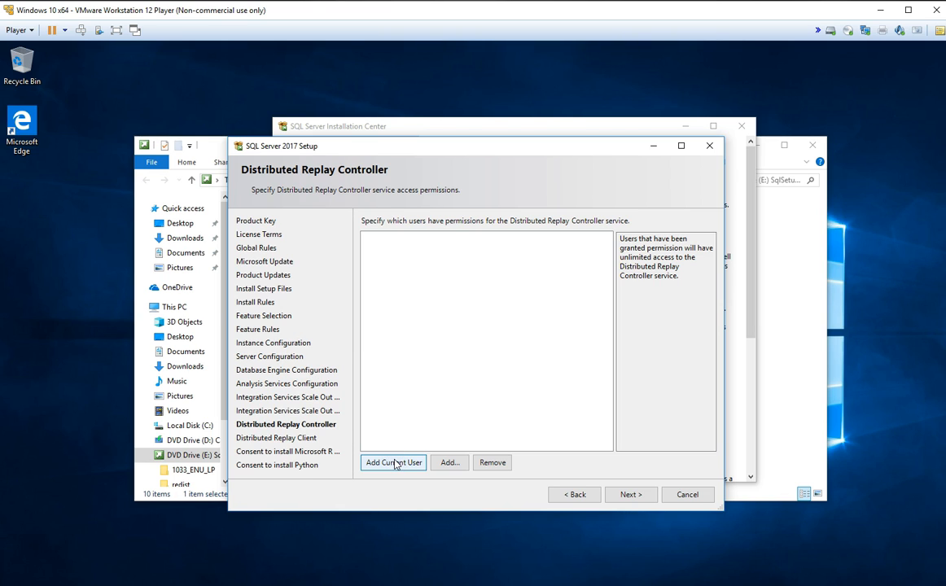
pyautogui.click(395, 463)
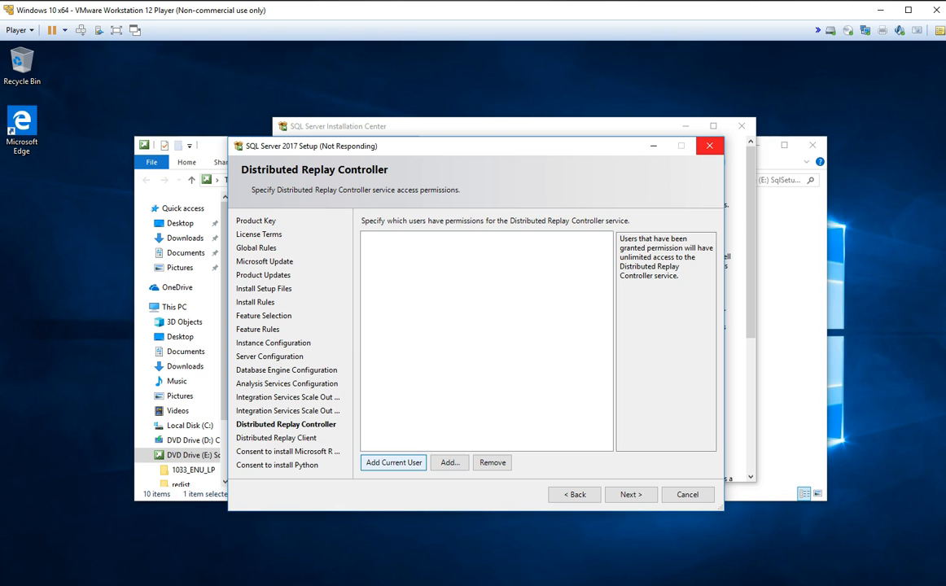
pyautogui.click(630, 495)
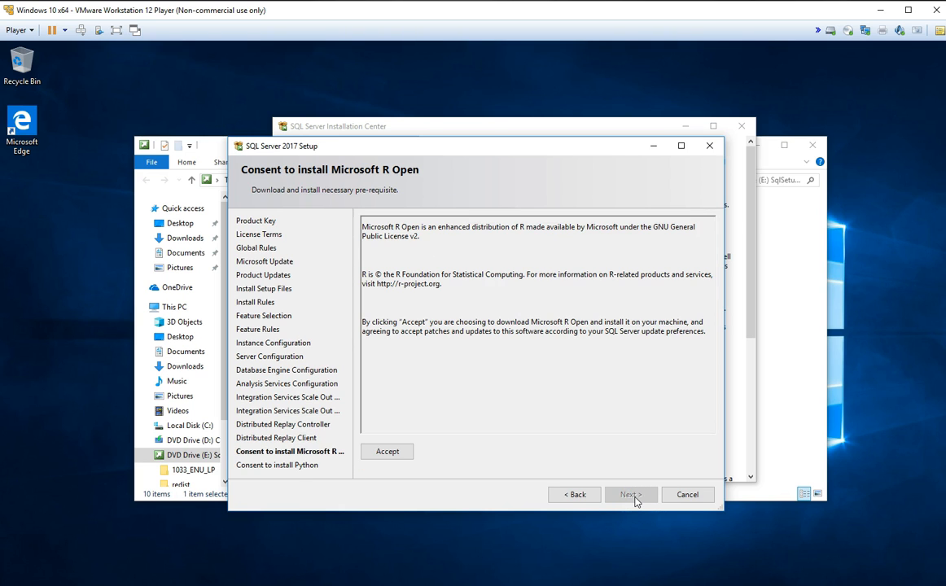
# Accept the consents to install Microsoft R Open and Python and continue to the Ready to Install summary.
pyautogui.click(388, 451)
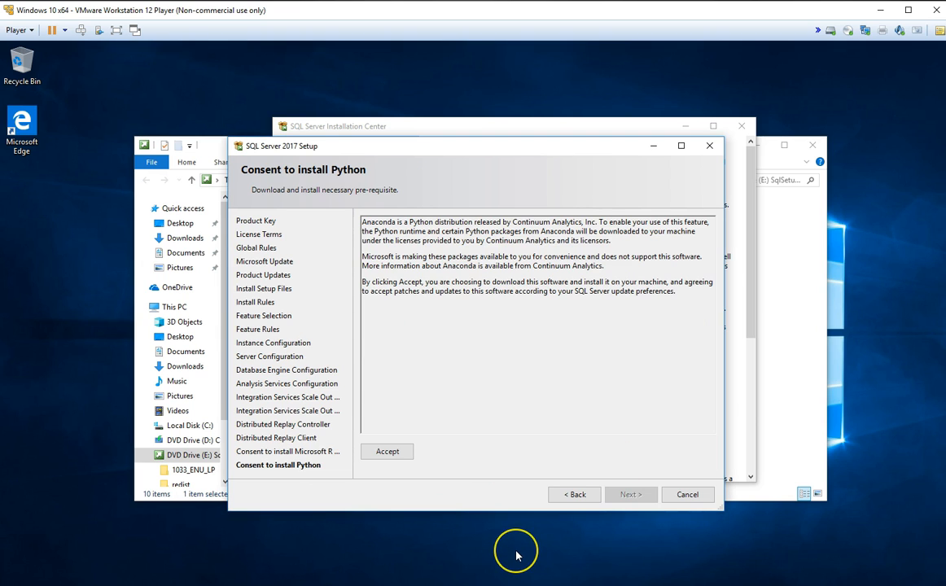
pyautogui.click(398, 451)
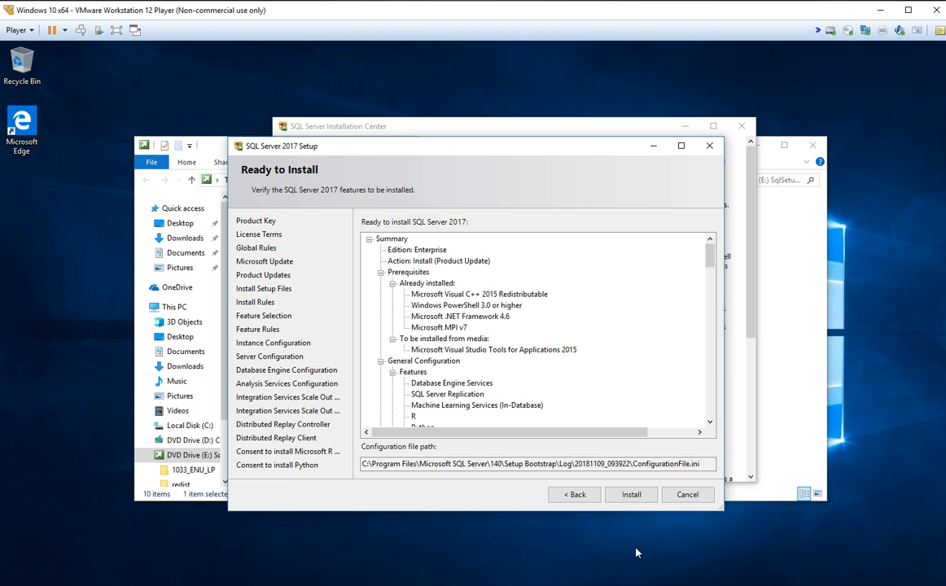
# Review the SQL Server 2017 feature and instance configuration summary and start the installation.
pyautogui.scroll(-3, 553, 277)
pyautogui.scroll(-8, 543, 272)
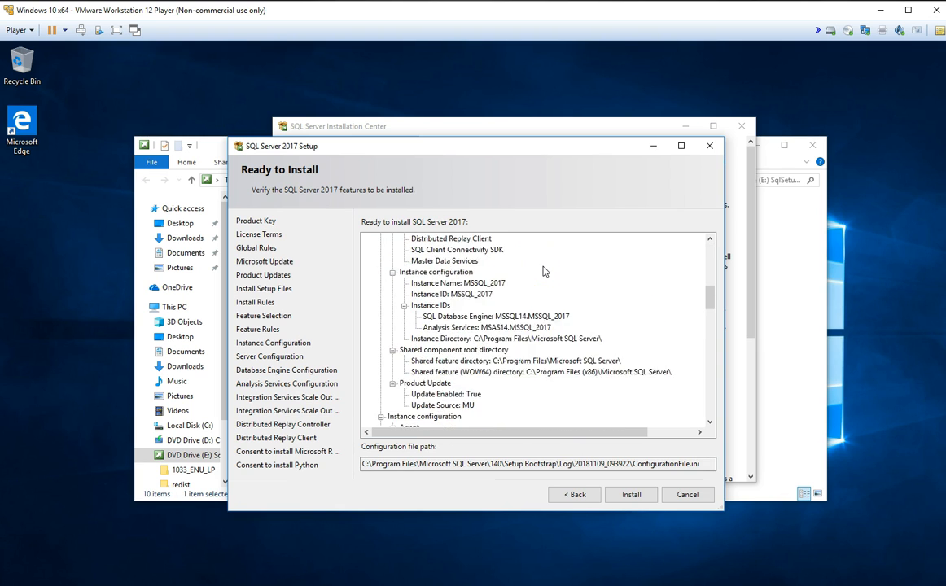
pyautogui.click(646, 501)
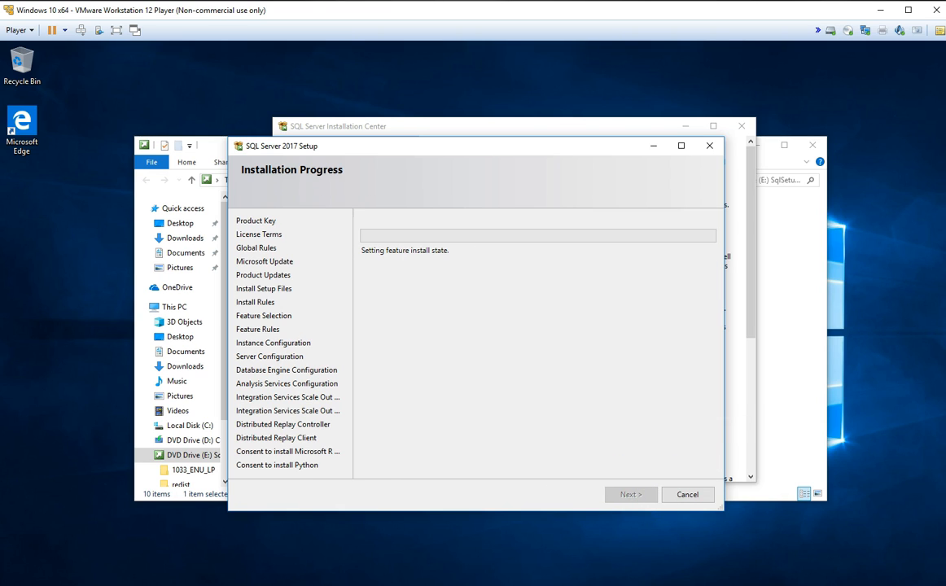